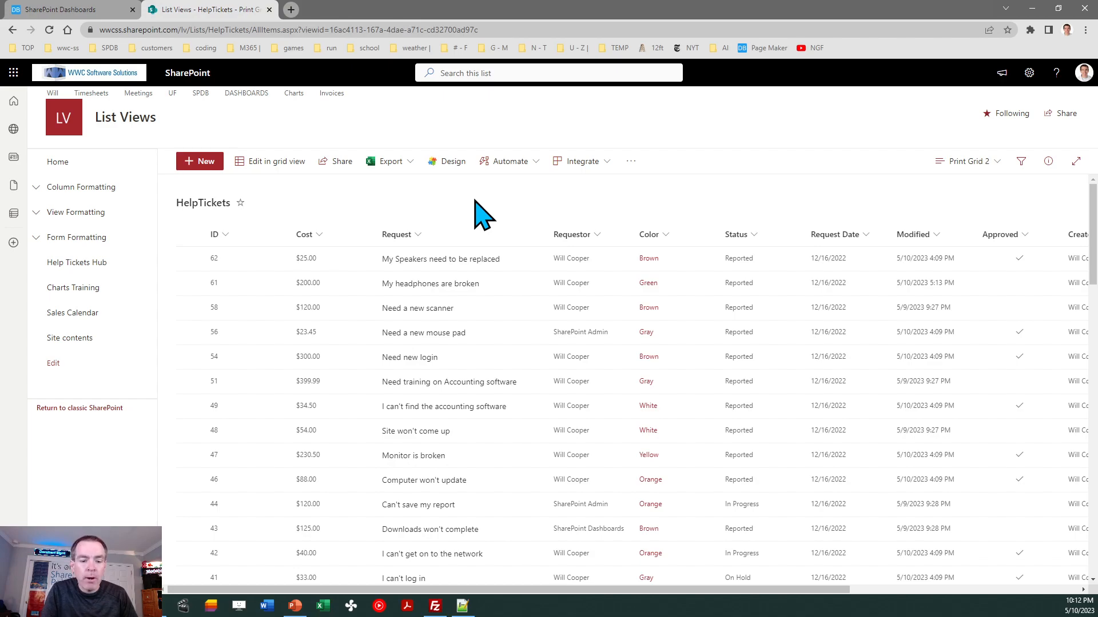
Preview how the HelpTickets list would print and leave the preview without printing.
key(ctrl+p)
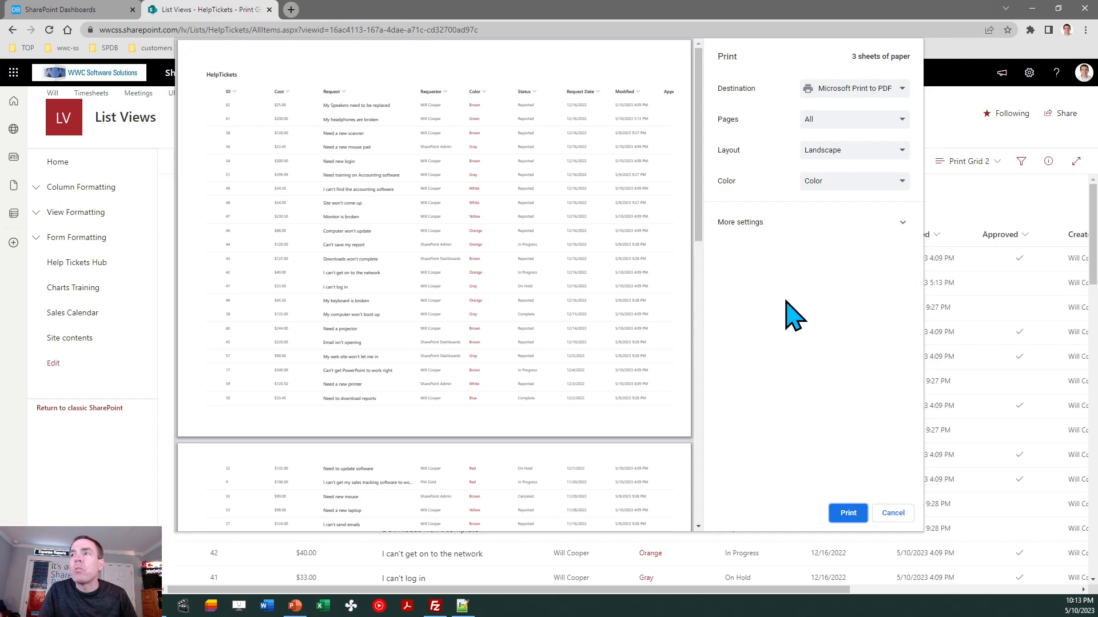
click(892, 514)
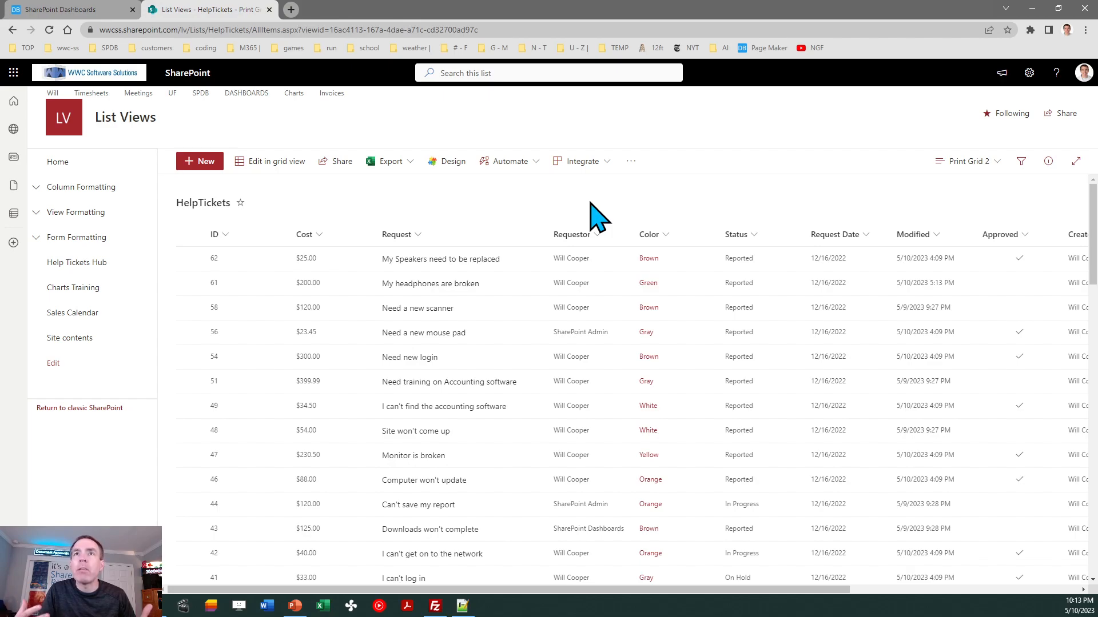
Switch to the SharePoint Dashboards template page and set the Print Grid report title to "Asset Tracking Report".
click(63, 10)
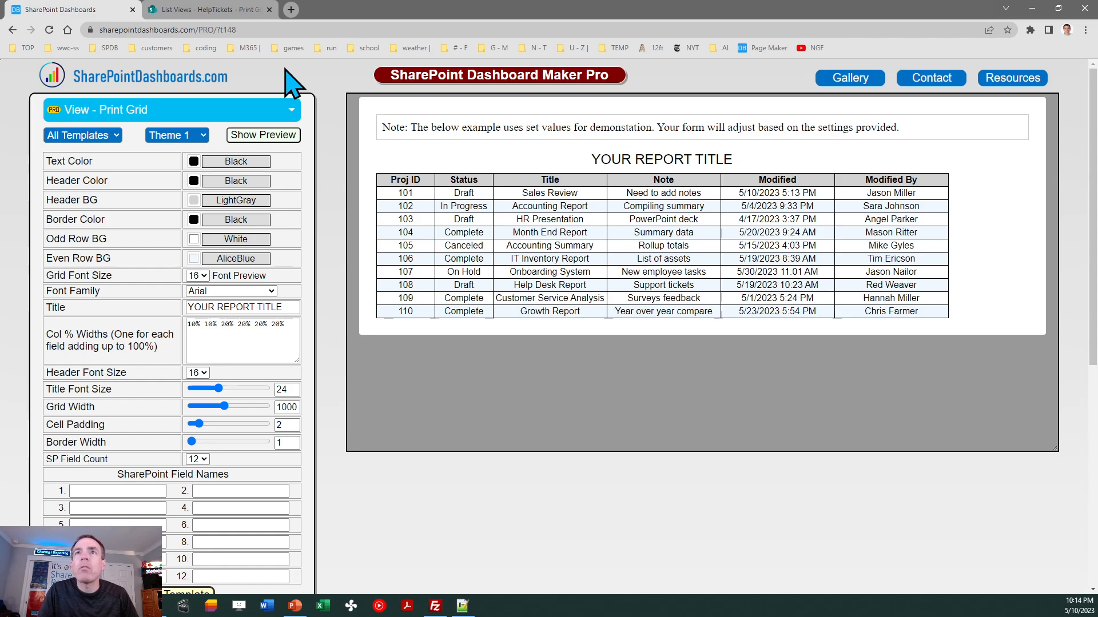
triple_click(289, 307)
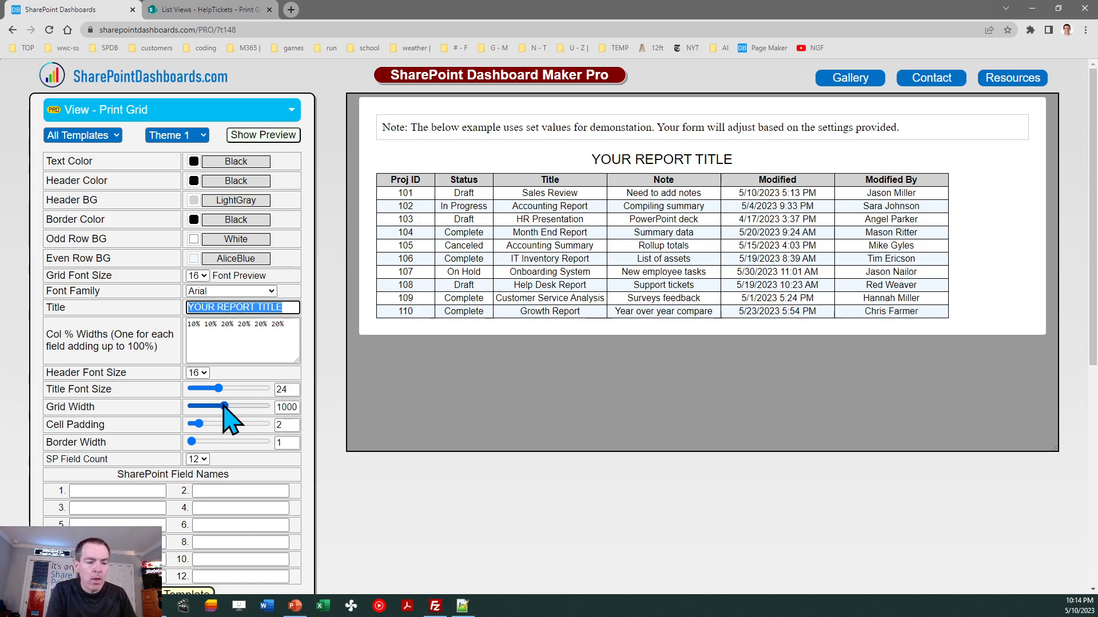
text(Ass)
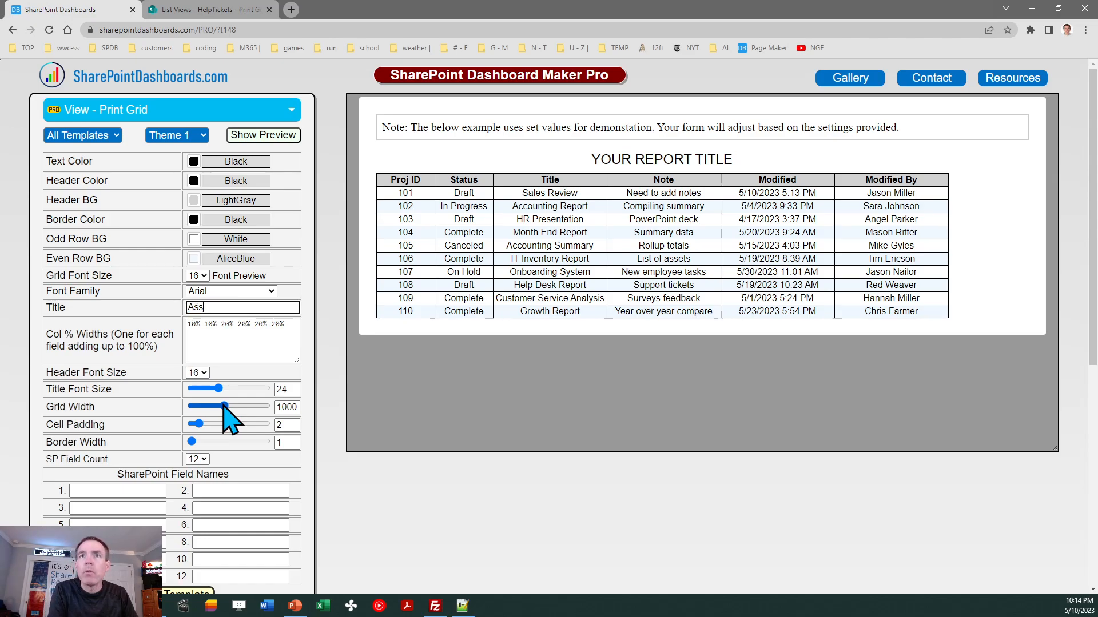
text(et Tracking Report)
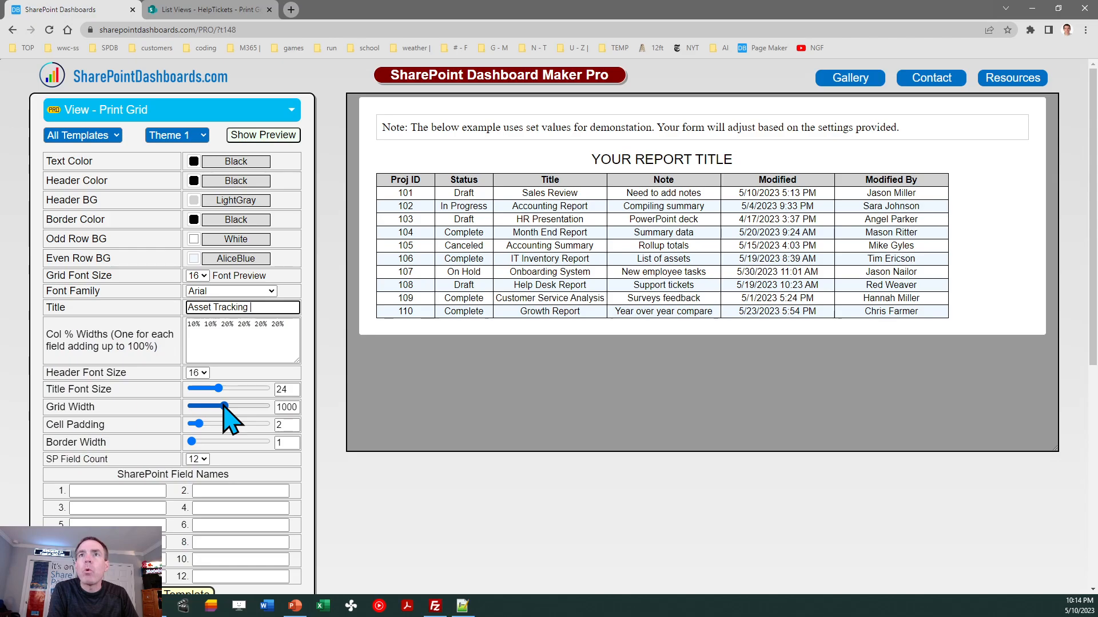
key(Tab)
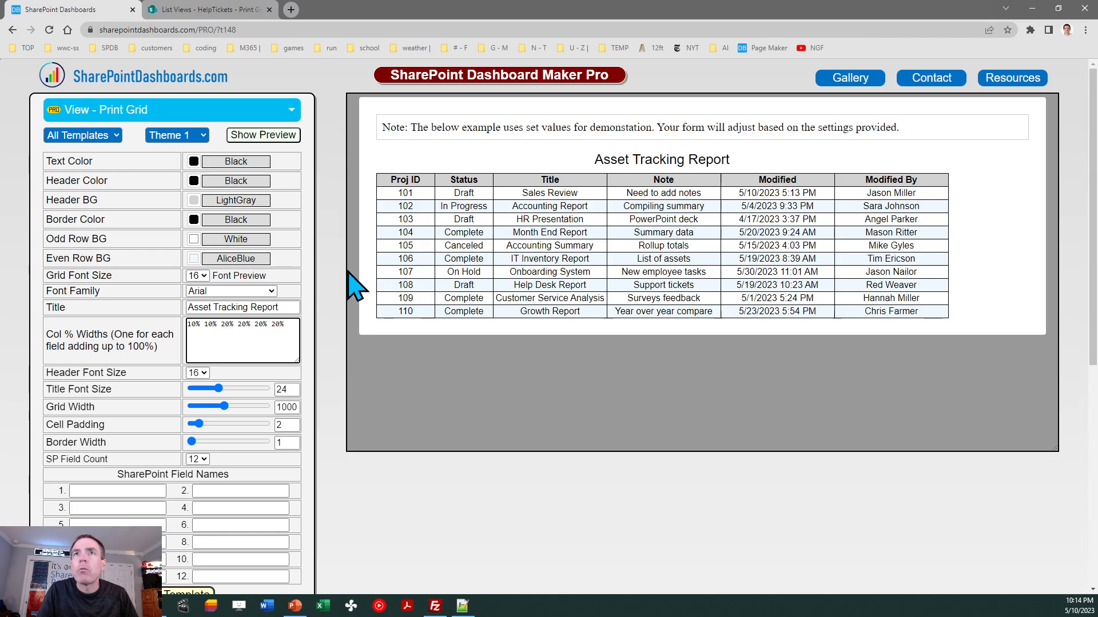
Try MintCream and White for the even row background, and set it back to AliceBlue.
click(194, 260)
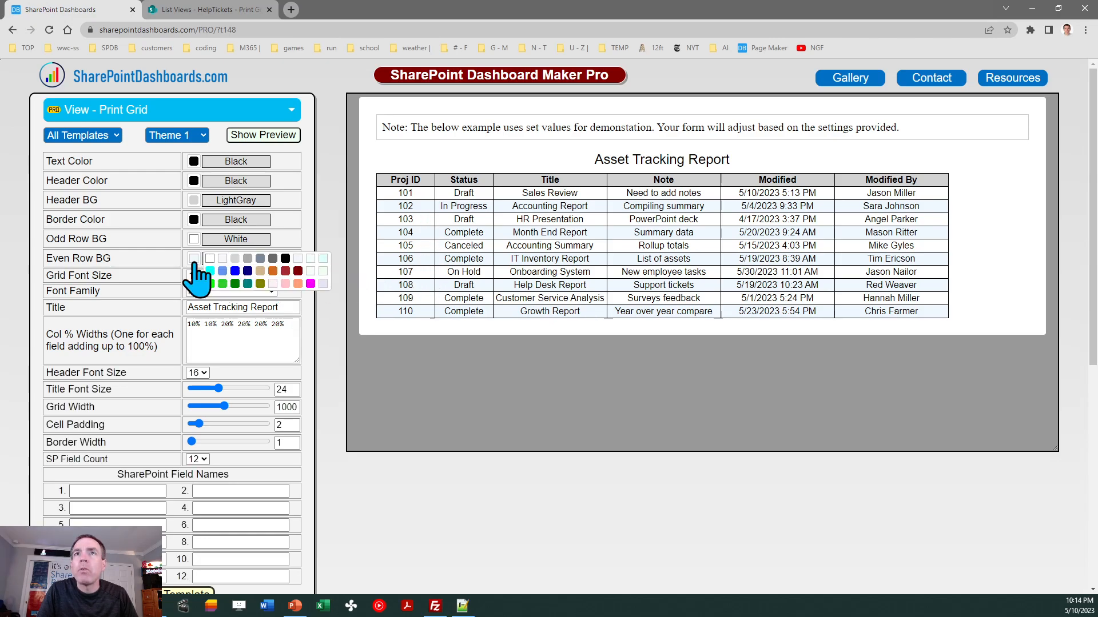
click(323, 271)
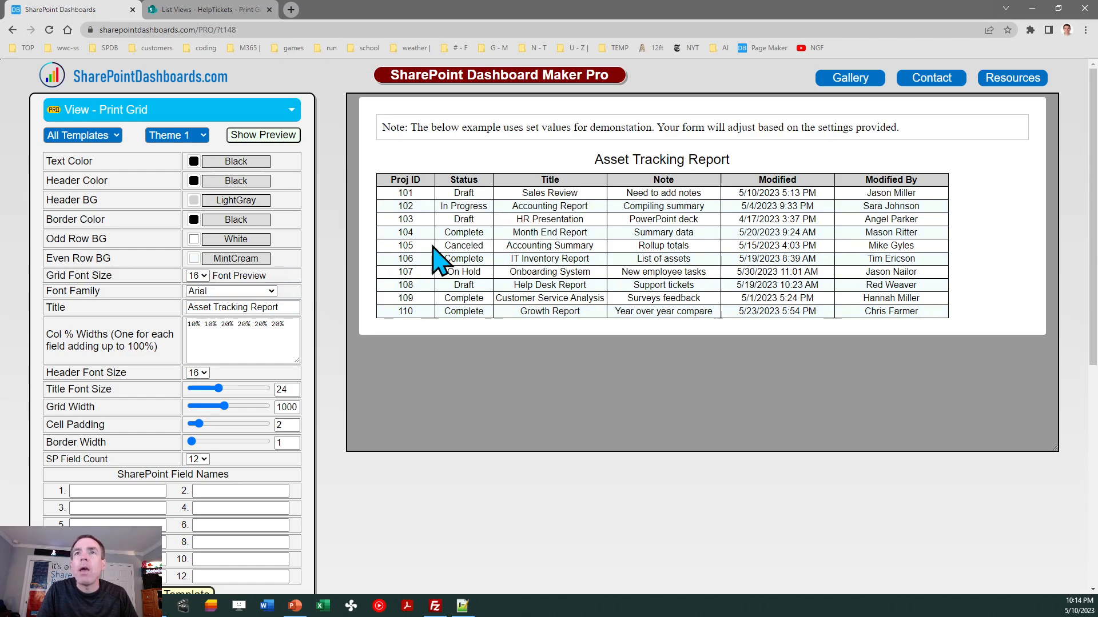
click(193, 260)
click(206, 264)
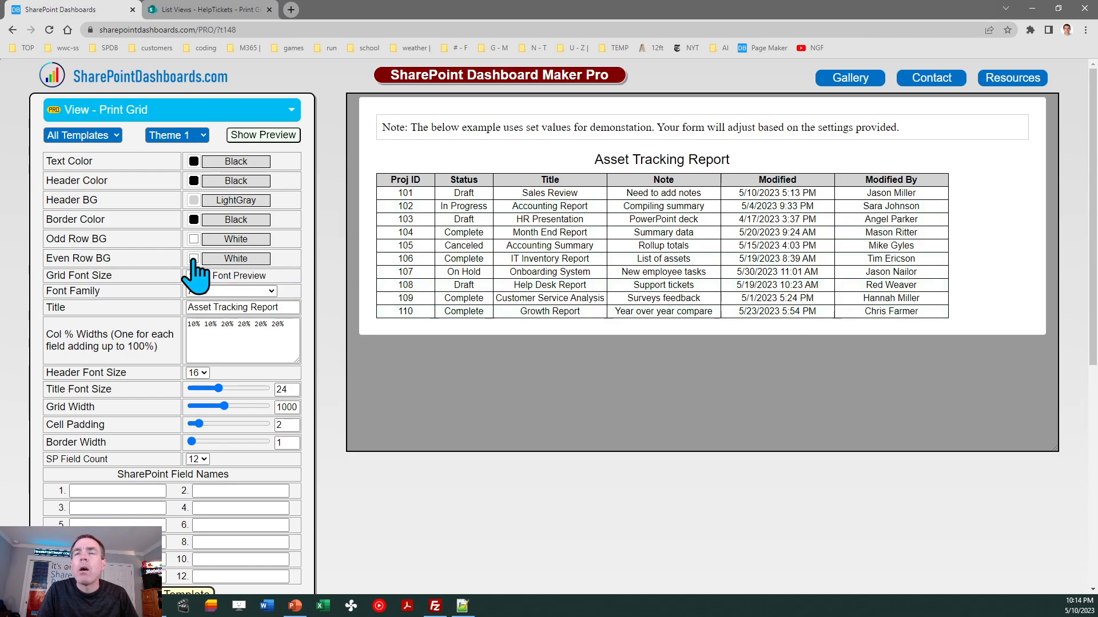
click(193, 259)
click(300, 265)
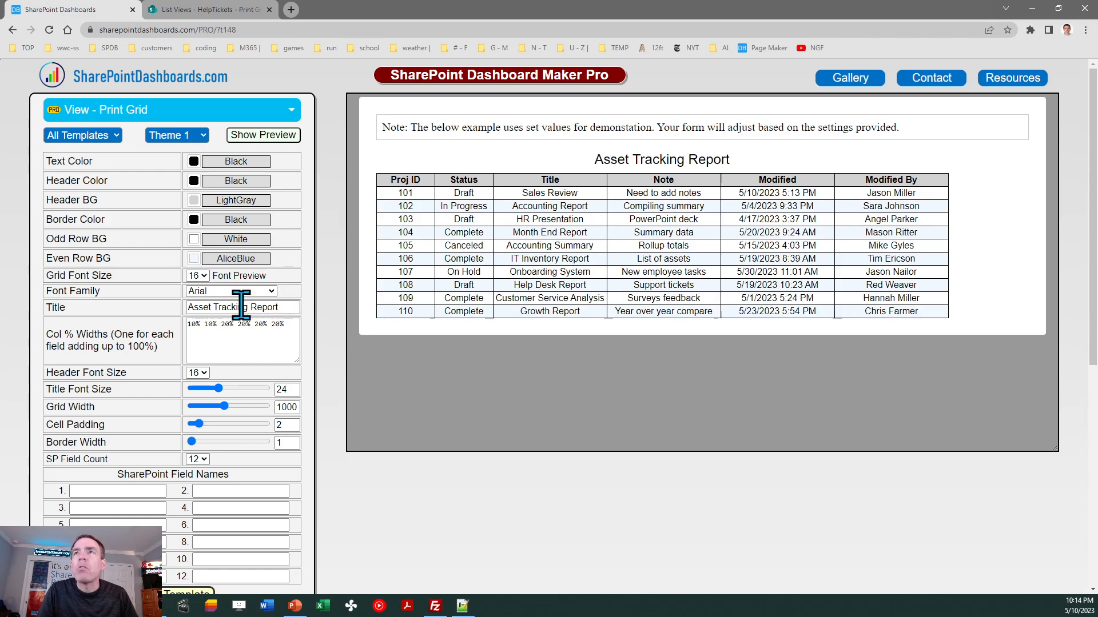
Set the grid's header background to LightYellow and its border color to Navy.
click(193, 200)
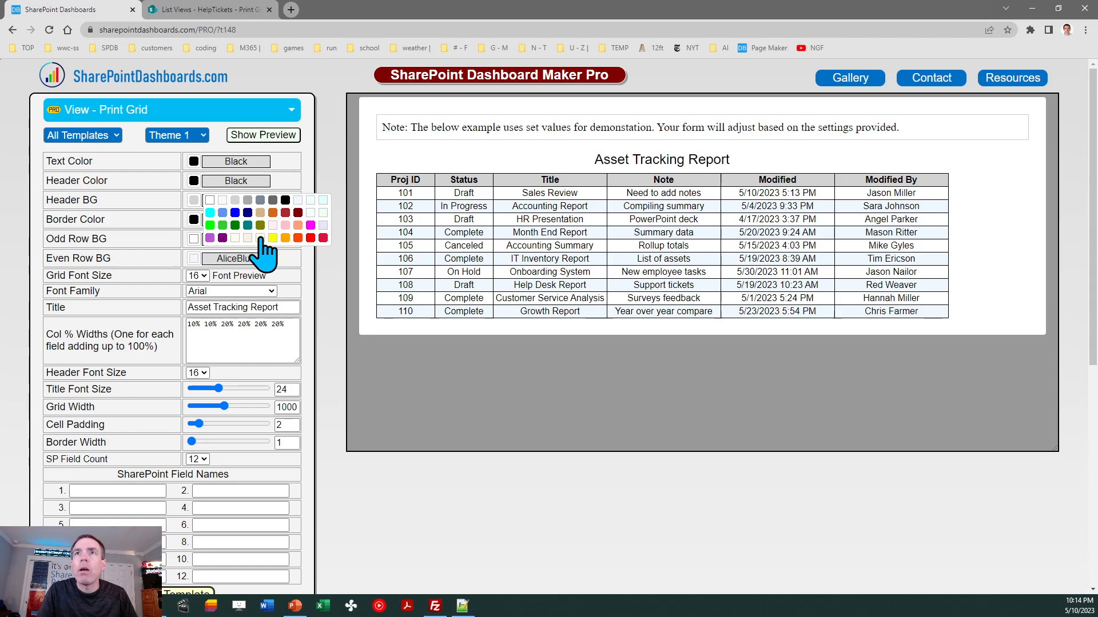
click(262, 239)
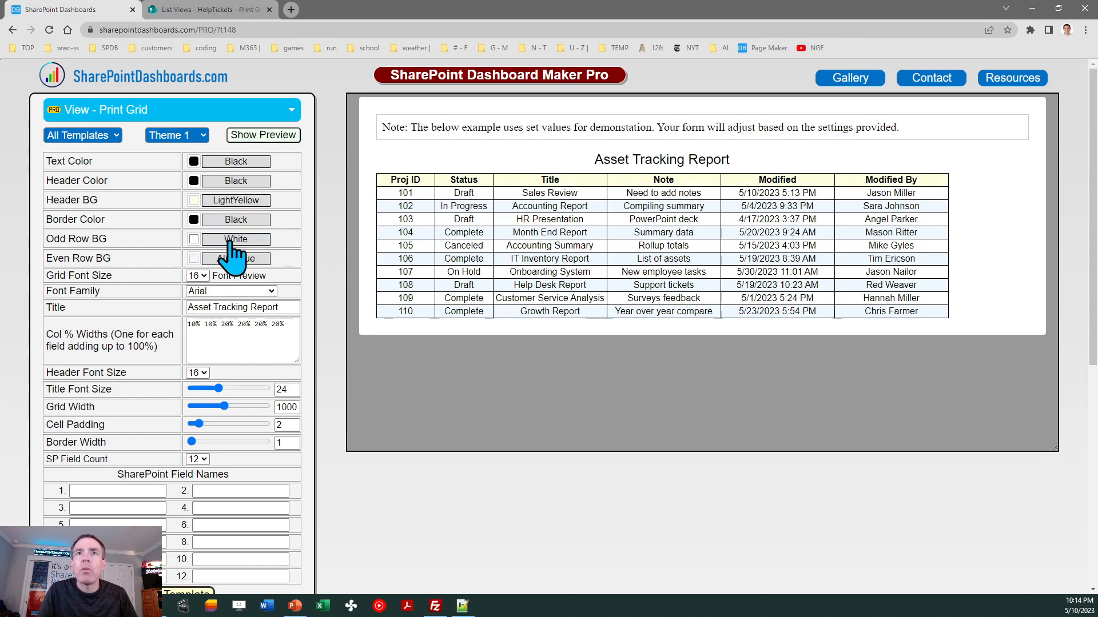
click(194, 220)
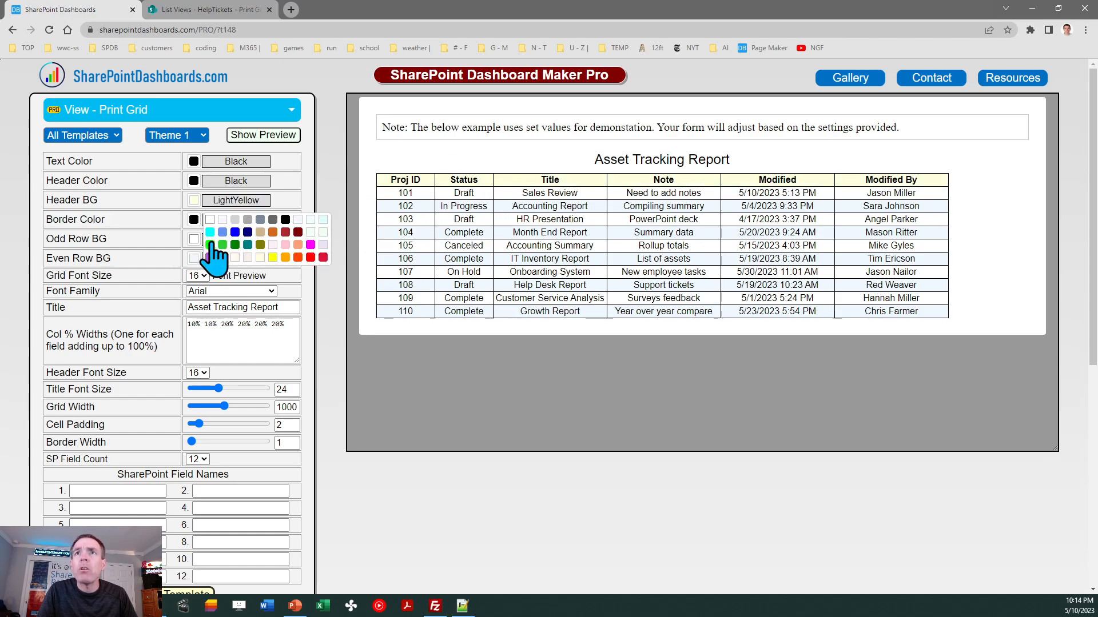
click(247, 233)
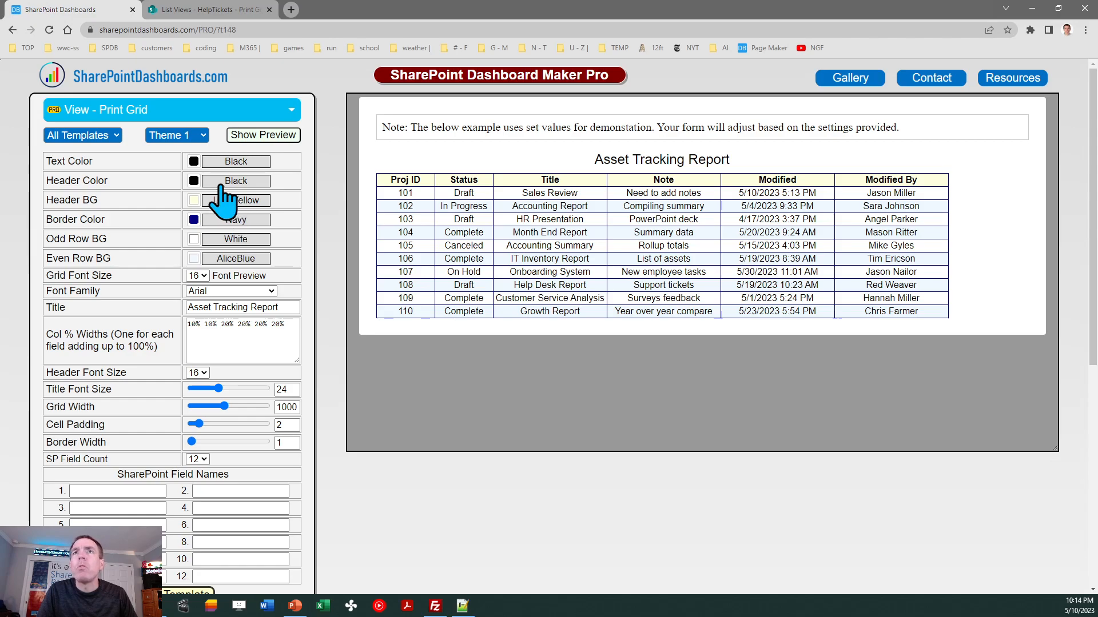
Try LightSlateGray for the grid's header text color and settle on DimGray.
click(193, 181)
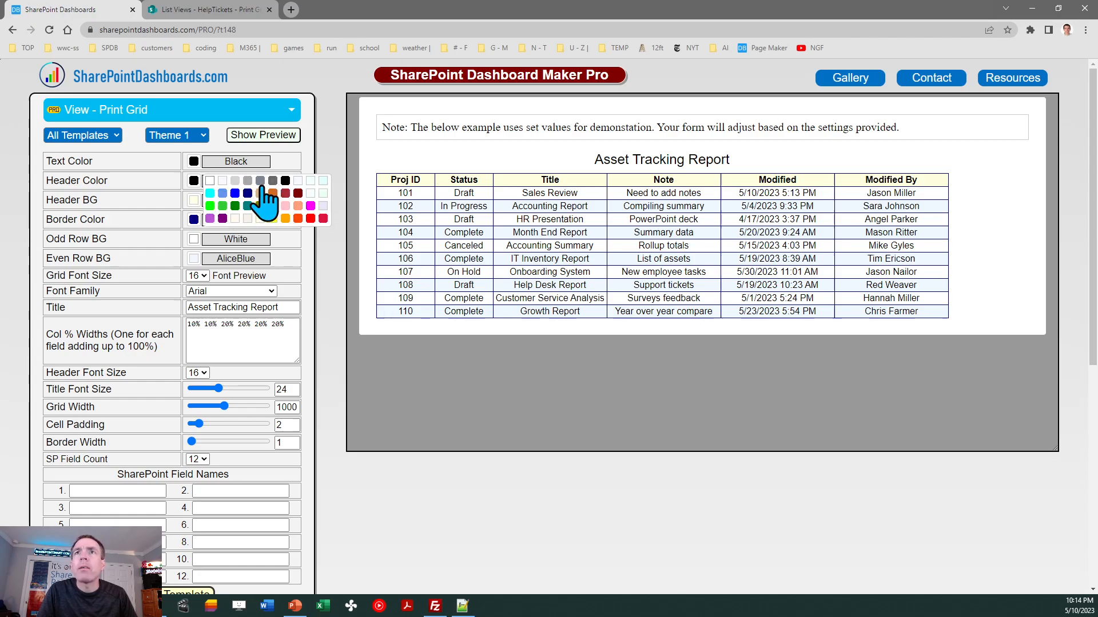
click(262, 202)
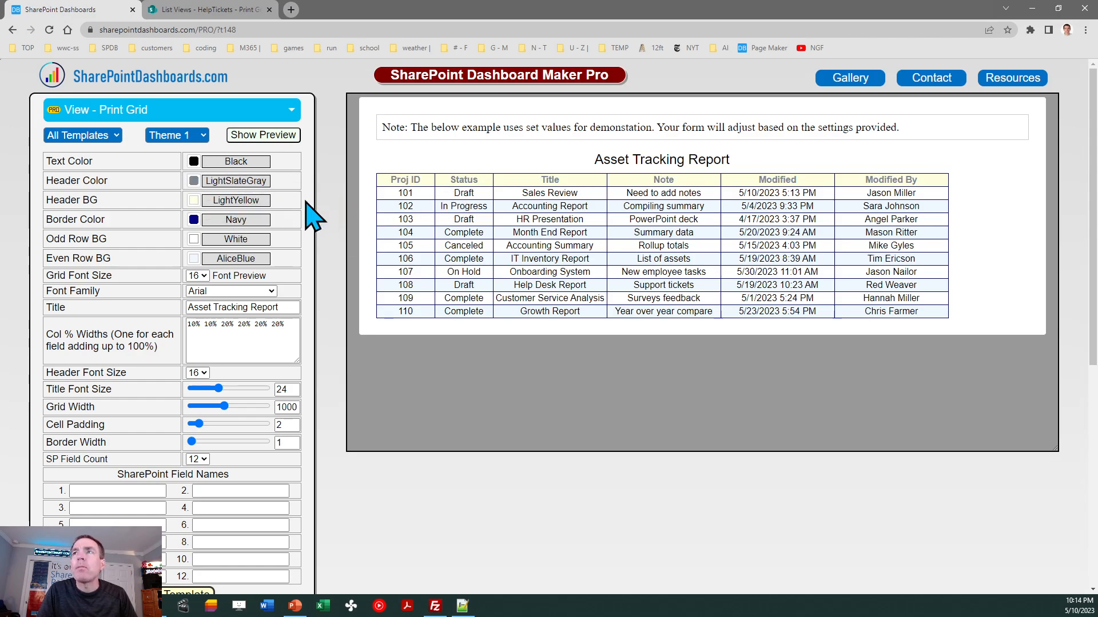
click(193, 181)
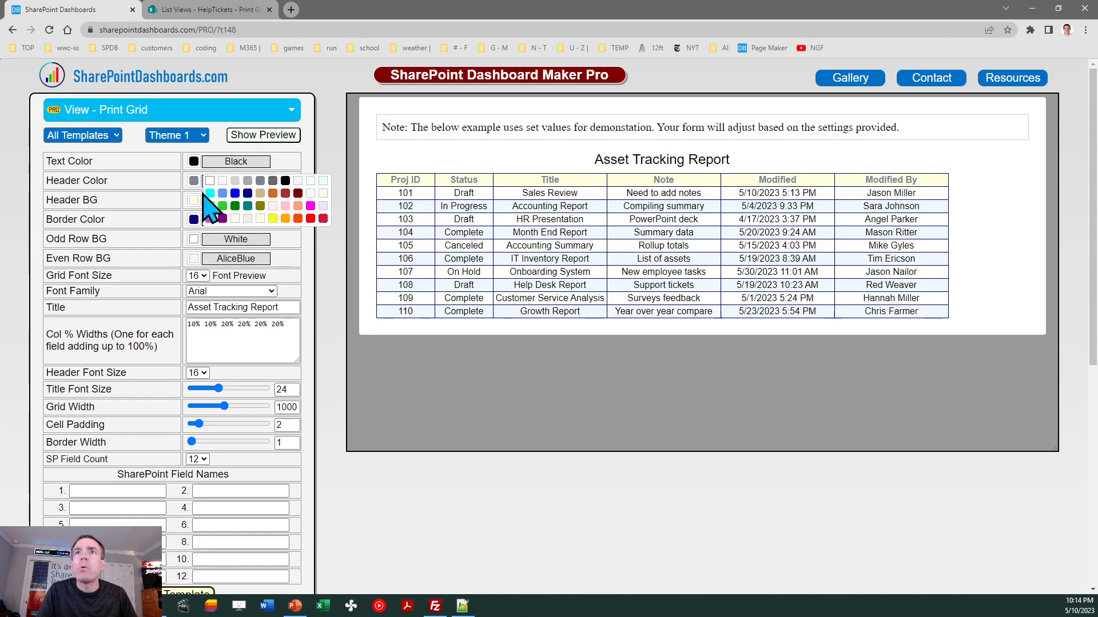
click(273, 182)
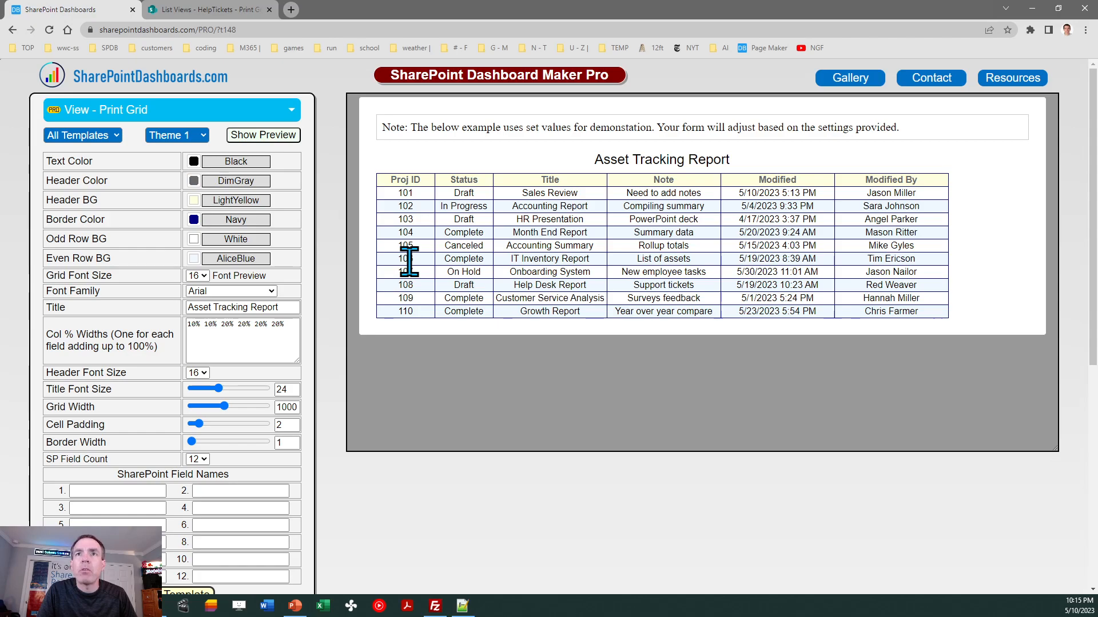
Set the grid's cell padding to 3 and the grid width to 1200.
double_click(274, 424)
text(3)
key(Tab)
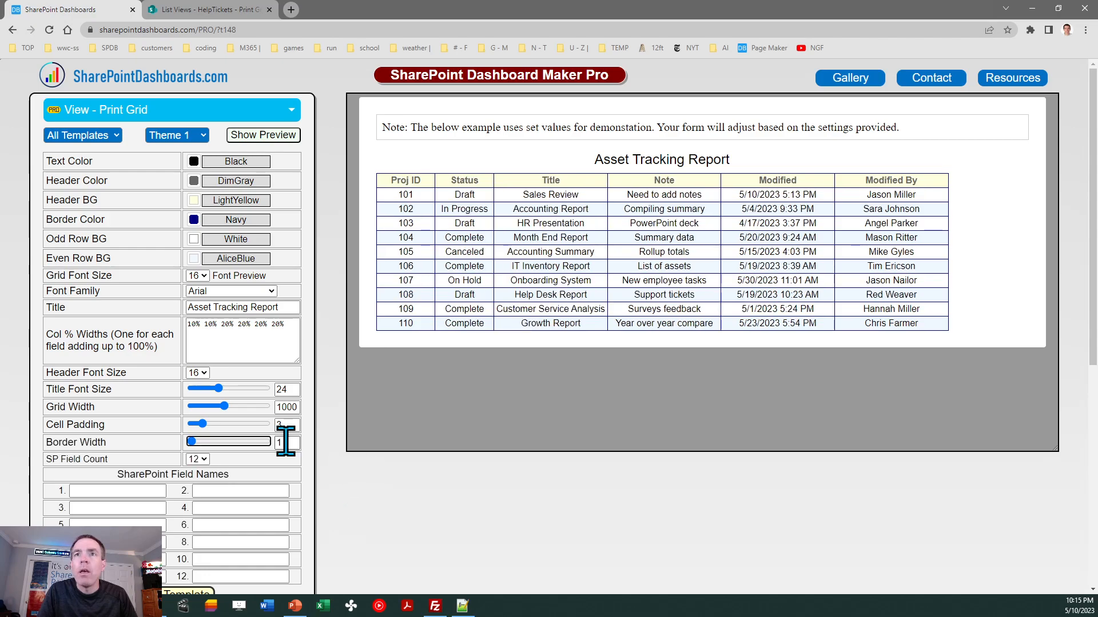
double_click(279, 407)
text(1200)
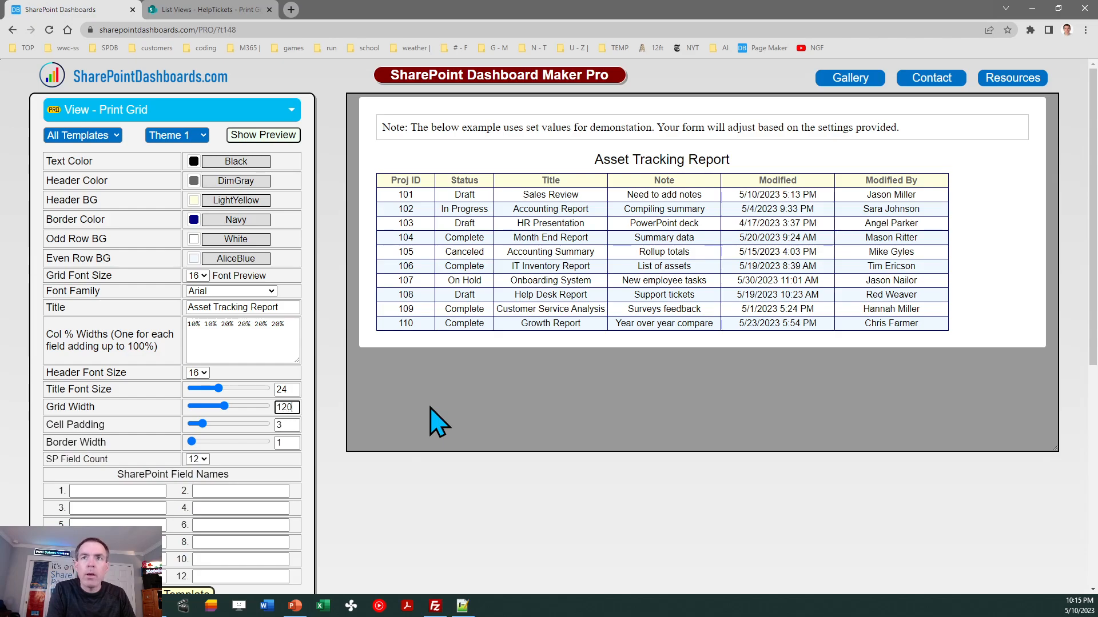
key(Tab)
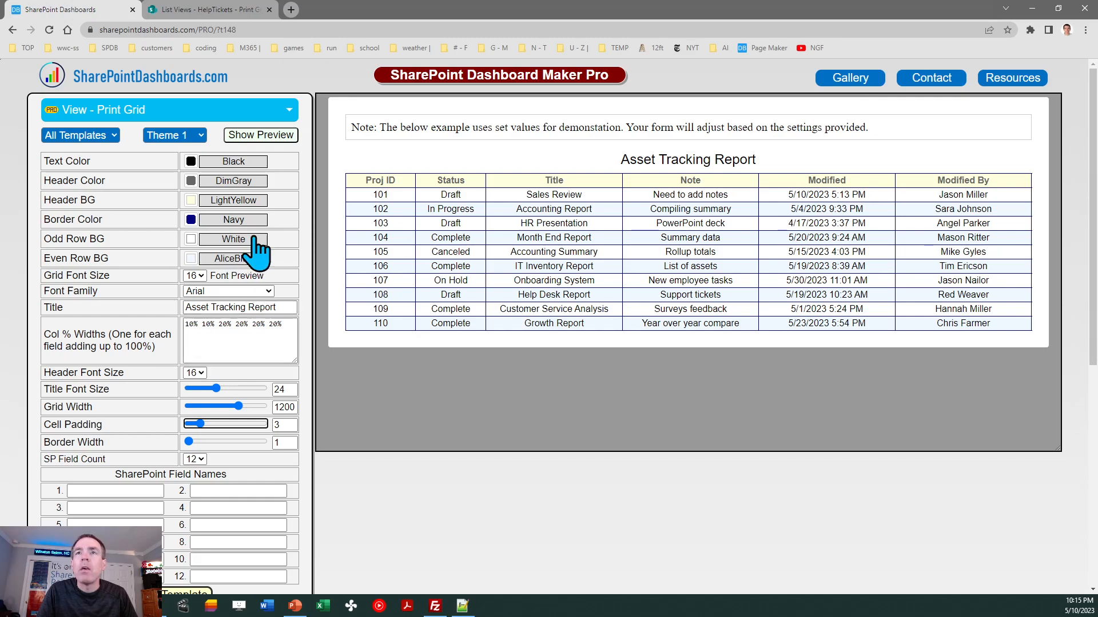
Switch to the HelpTickets list in SharePoint, review its columns and narrow the ID and Cost columns.
click(213, 12)
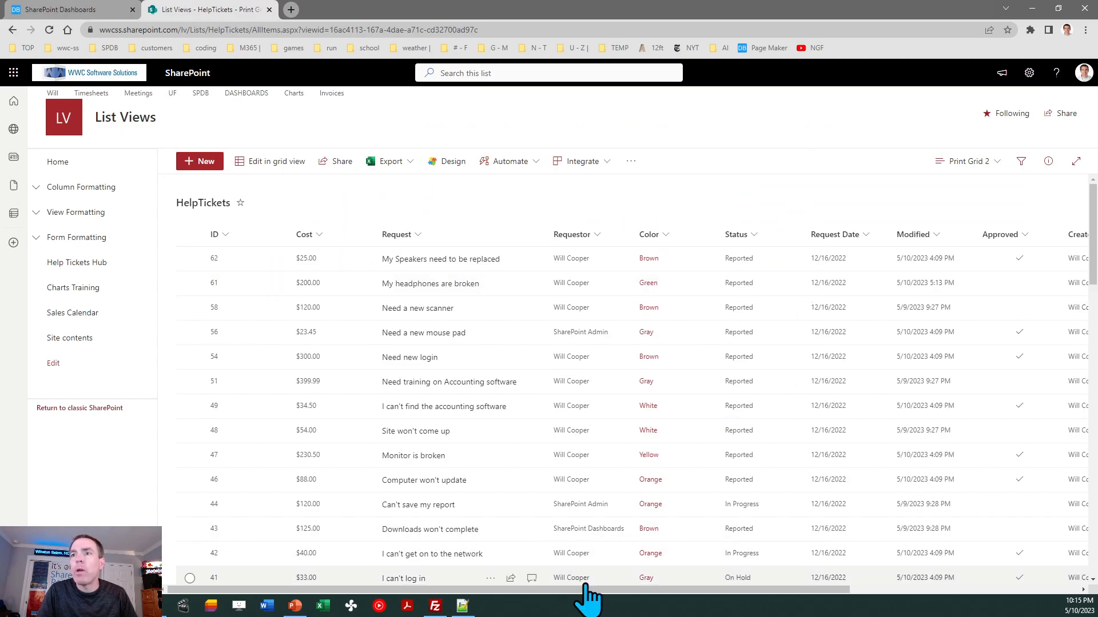
mouse_move(586, 589)
mouse_down()
mouse_move(774, 595)
mouse_move(584, 598)
mouse_up()
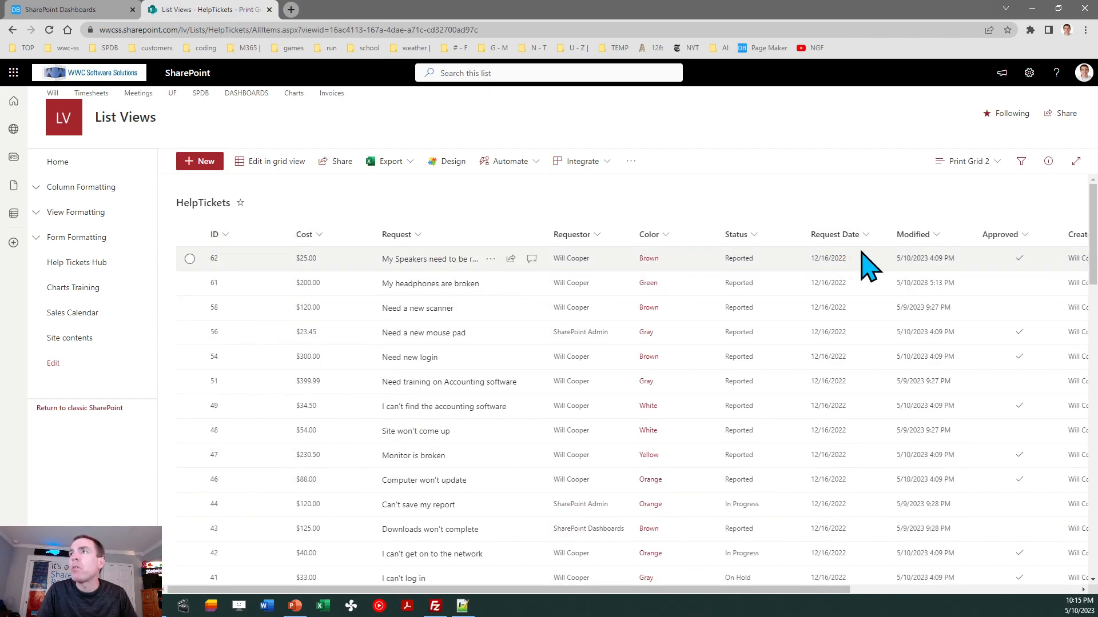
drag(838, 595, 1010, 595)
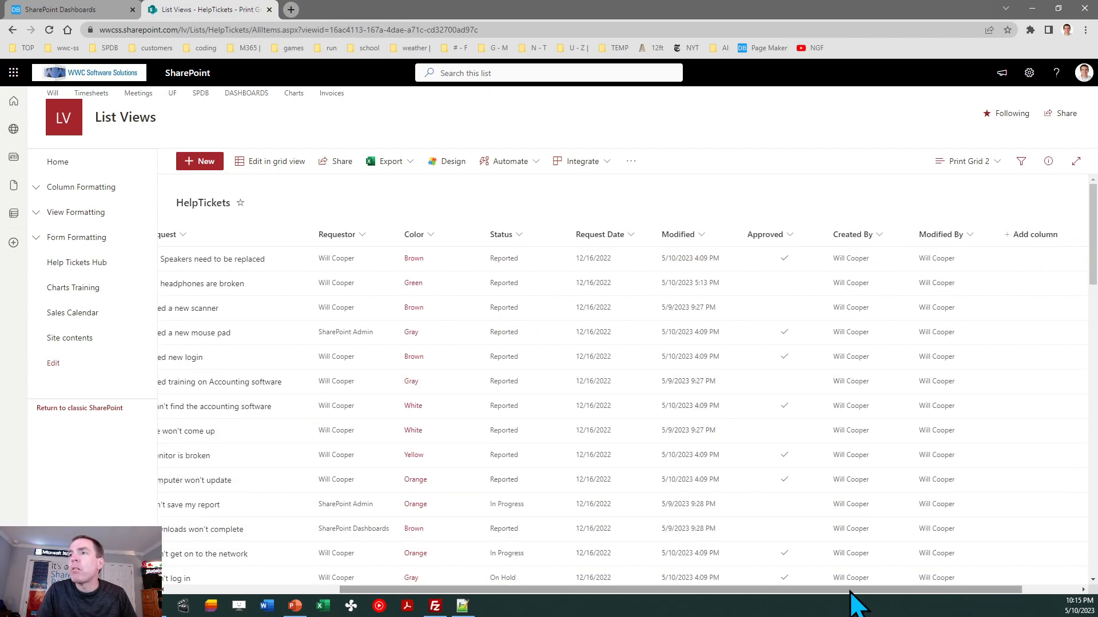
drag(852, 590, 656, 596)
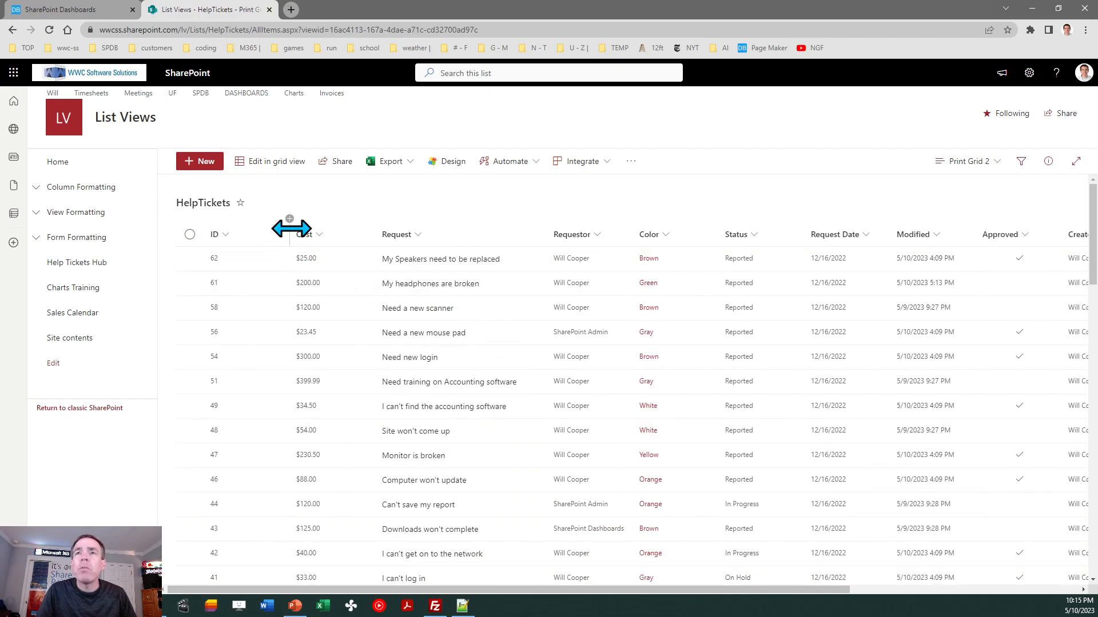
drag(290, 229, 255, 228)
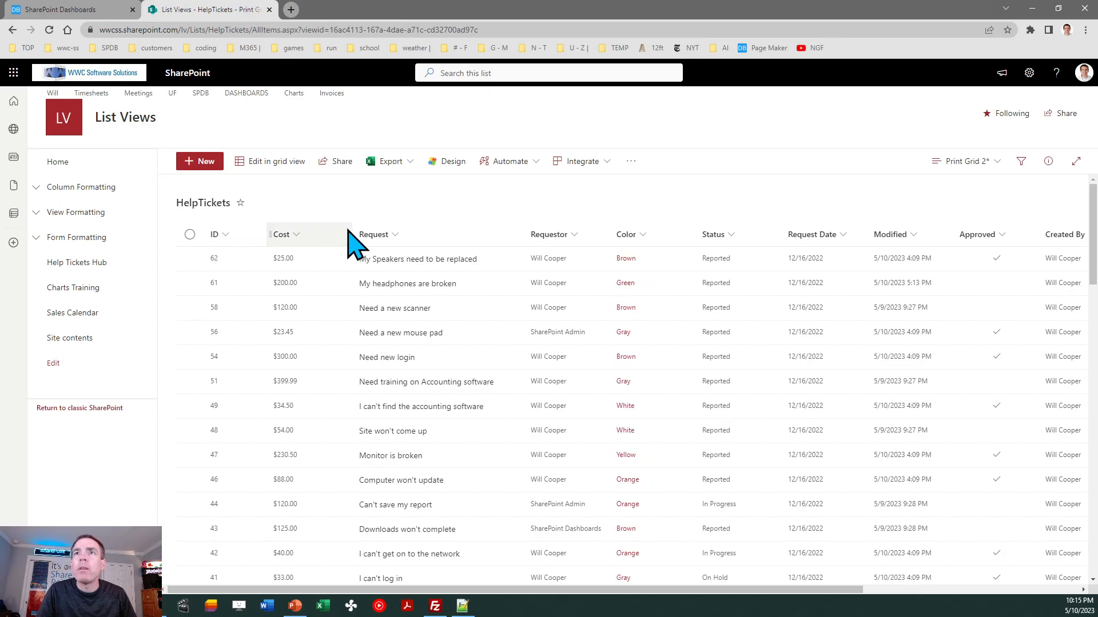
drag(350, 229, 327, 229)
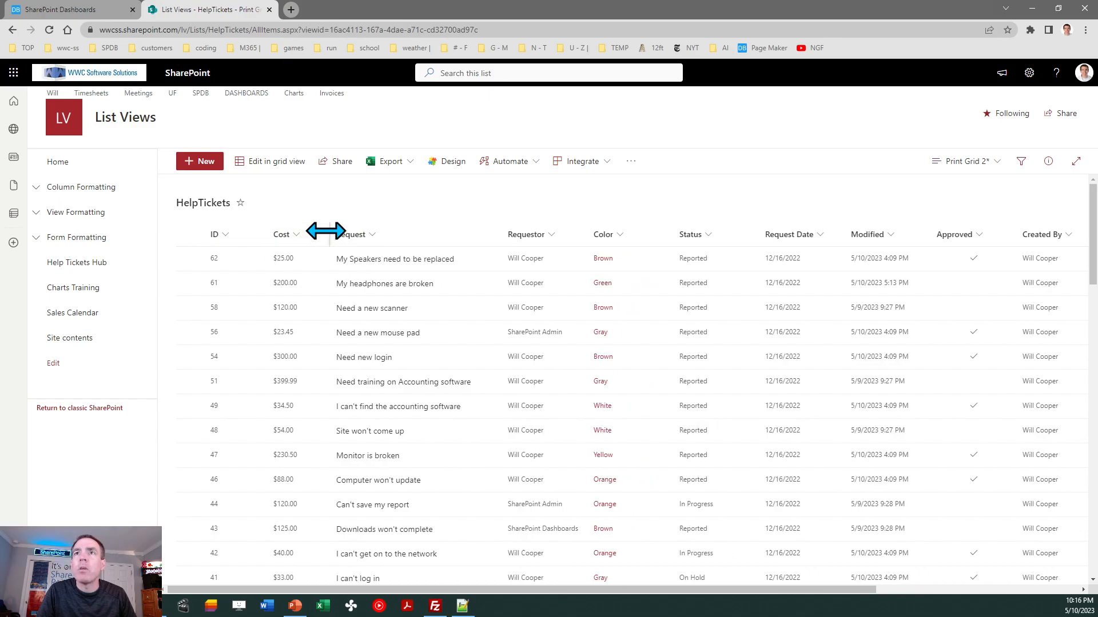
Return to the Print Grid template and set the column widths to 5% for the first two fields and 10% for the other ten.
click(81, 10)
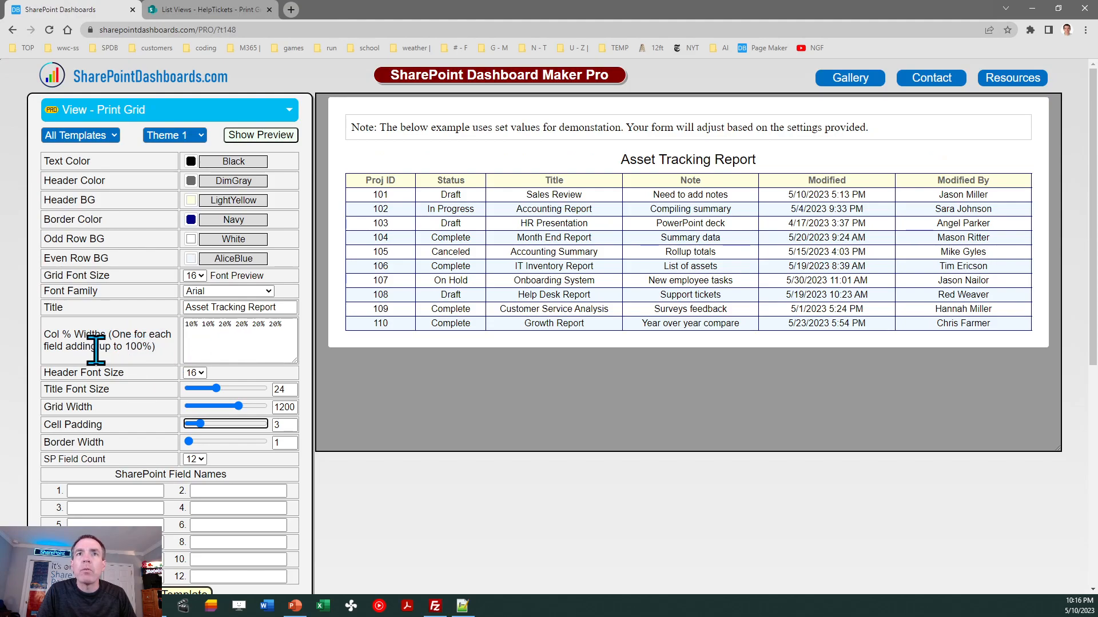
drag(290, 324, 184, 350)
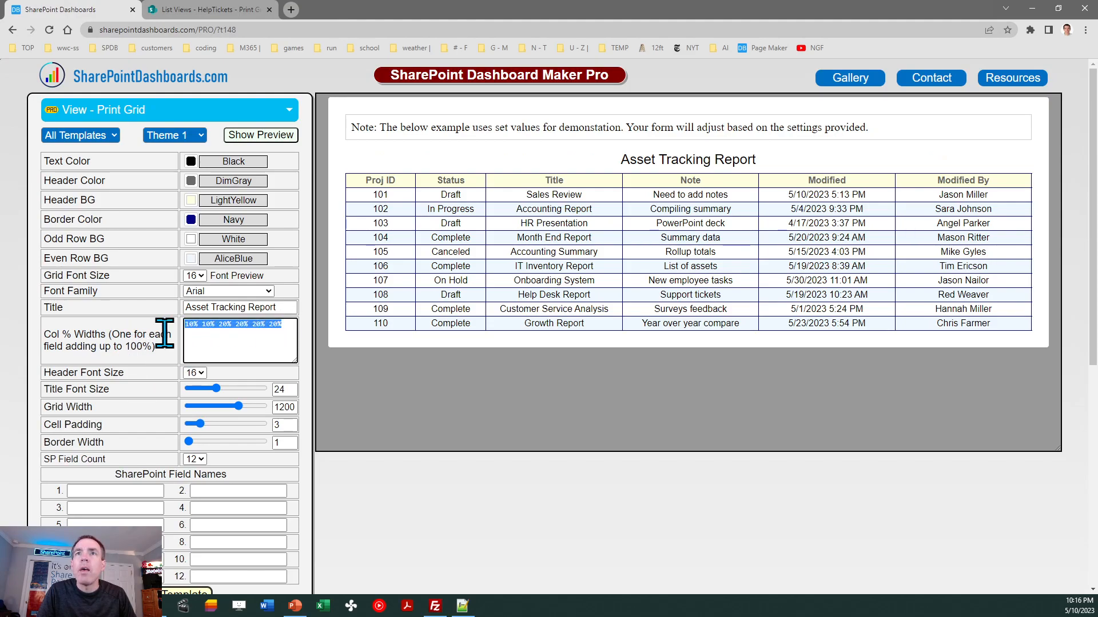
text(5)
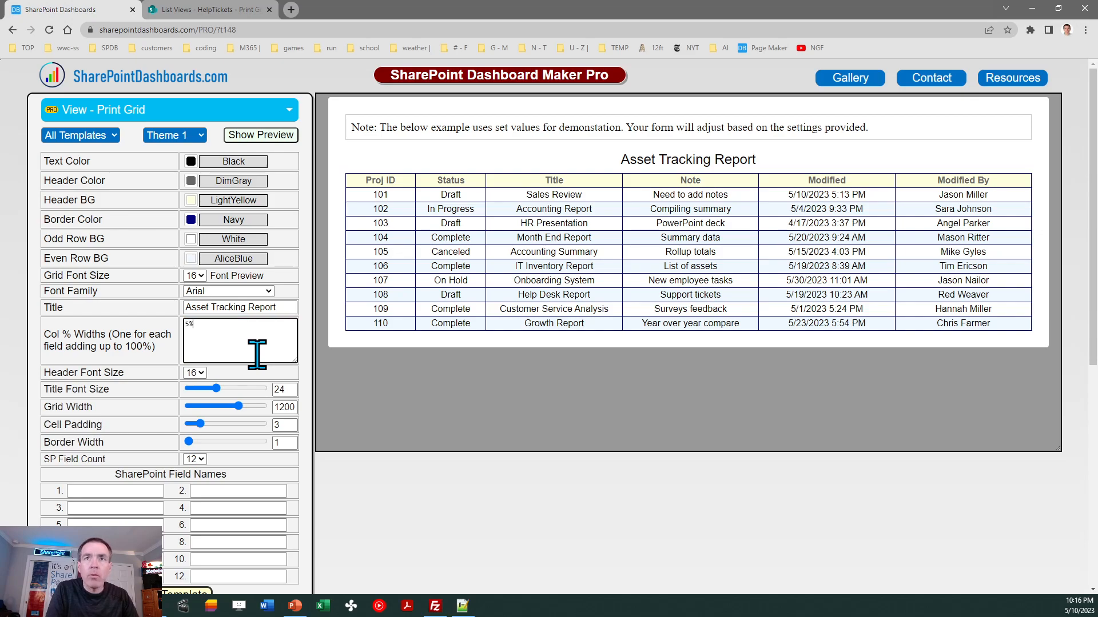
text(% 5)
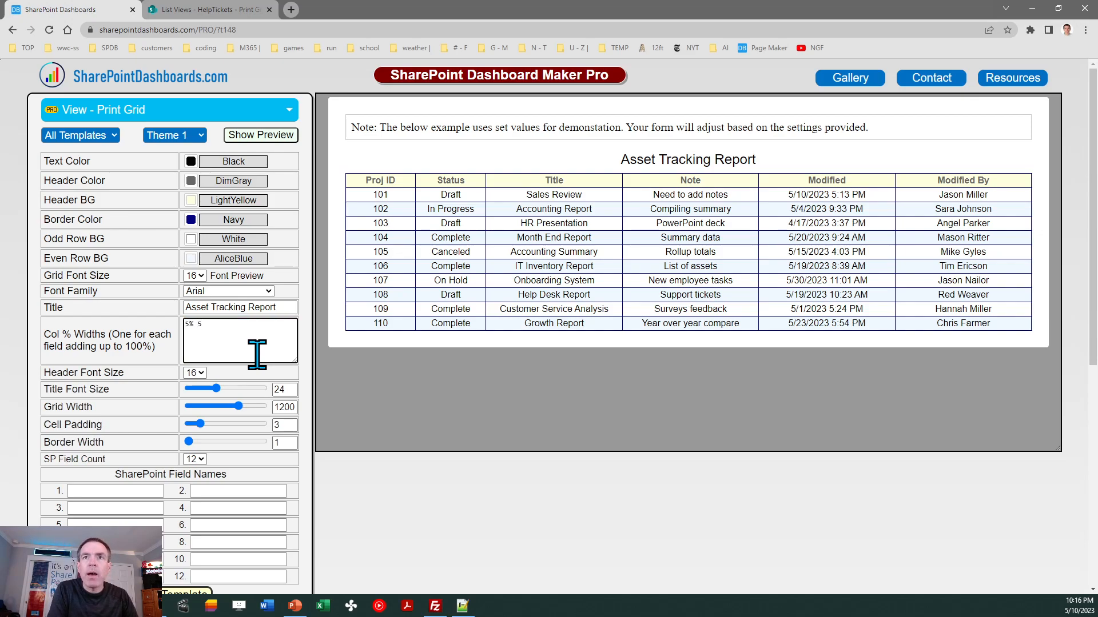
text(% 1)
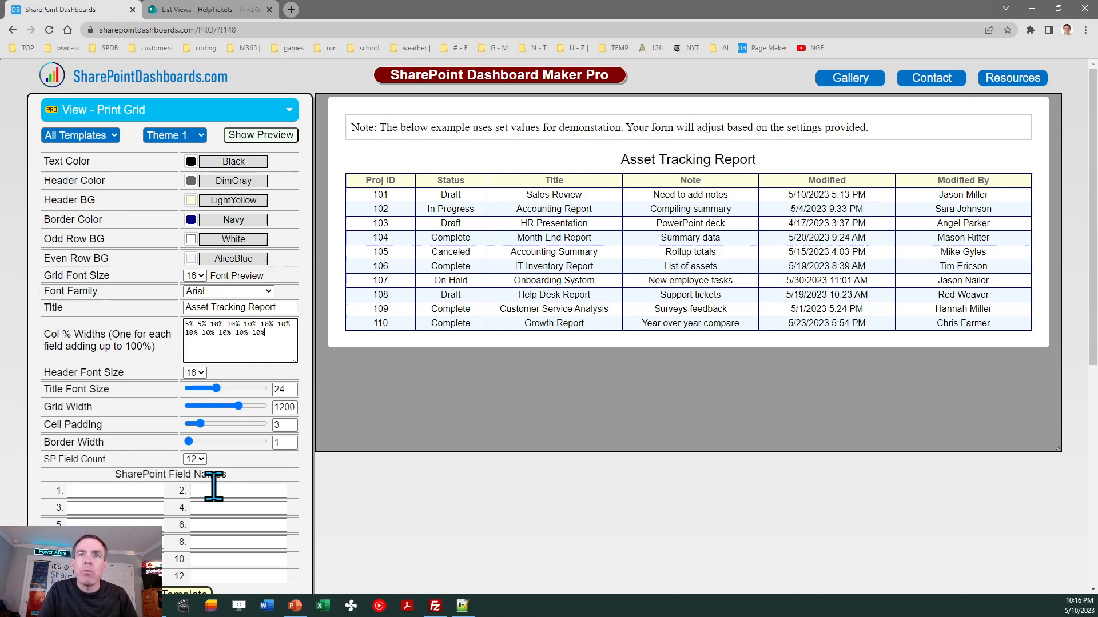
Check the HelpTickets columns in SharePoint, then enter ID, Cost, Request and Requestor as the template's first four field names.
drag(1093, 229, 1094, 273)
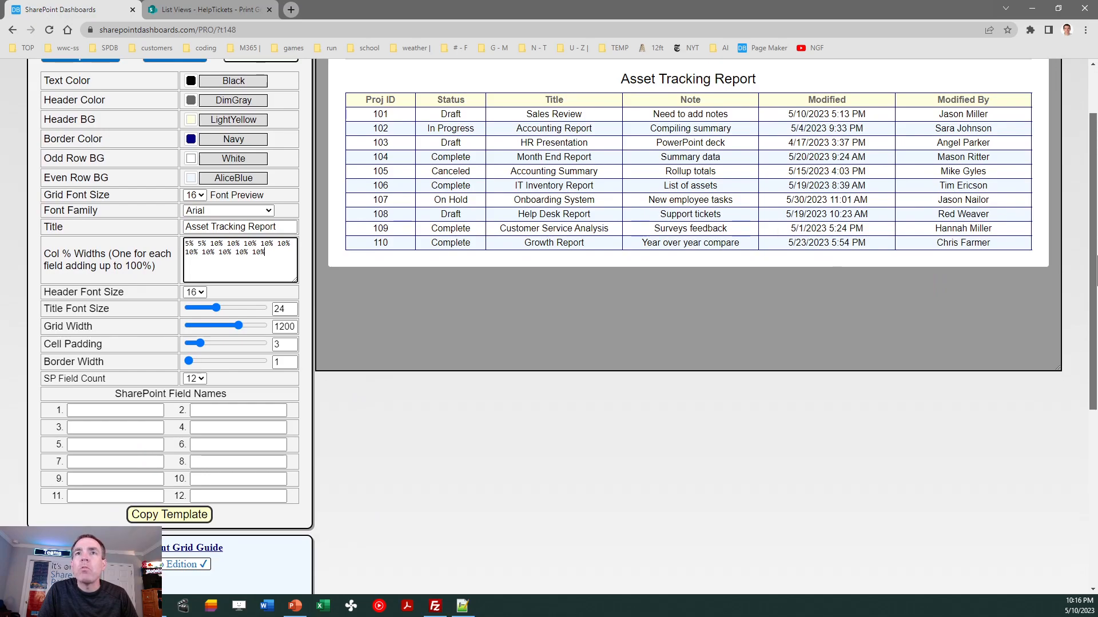
click(216, 13)
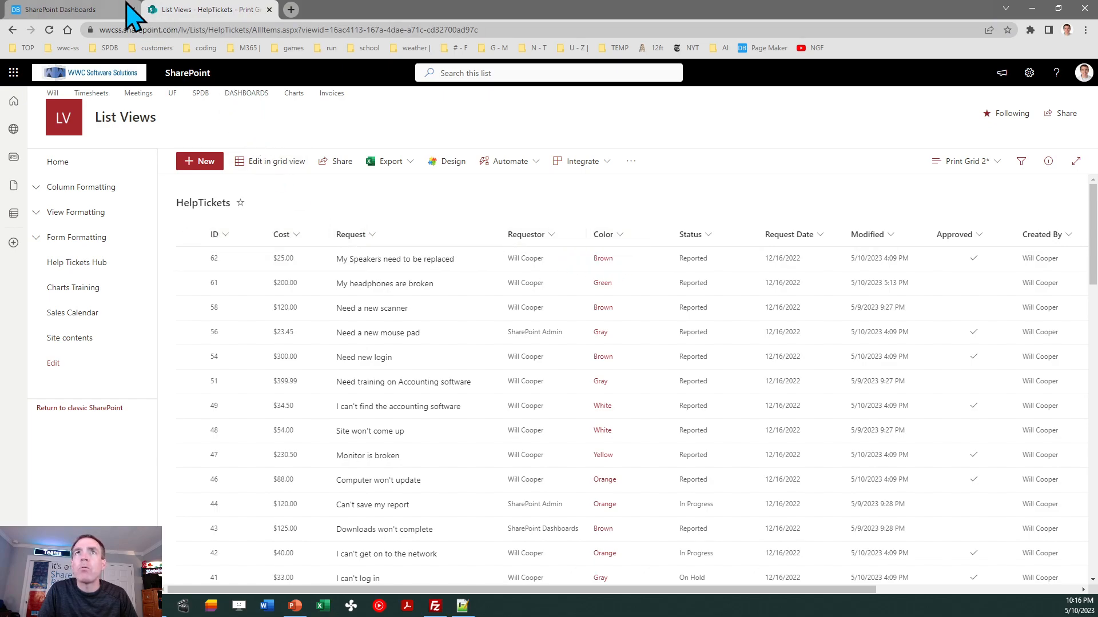
click(96, 12)
click(109, 410)
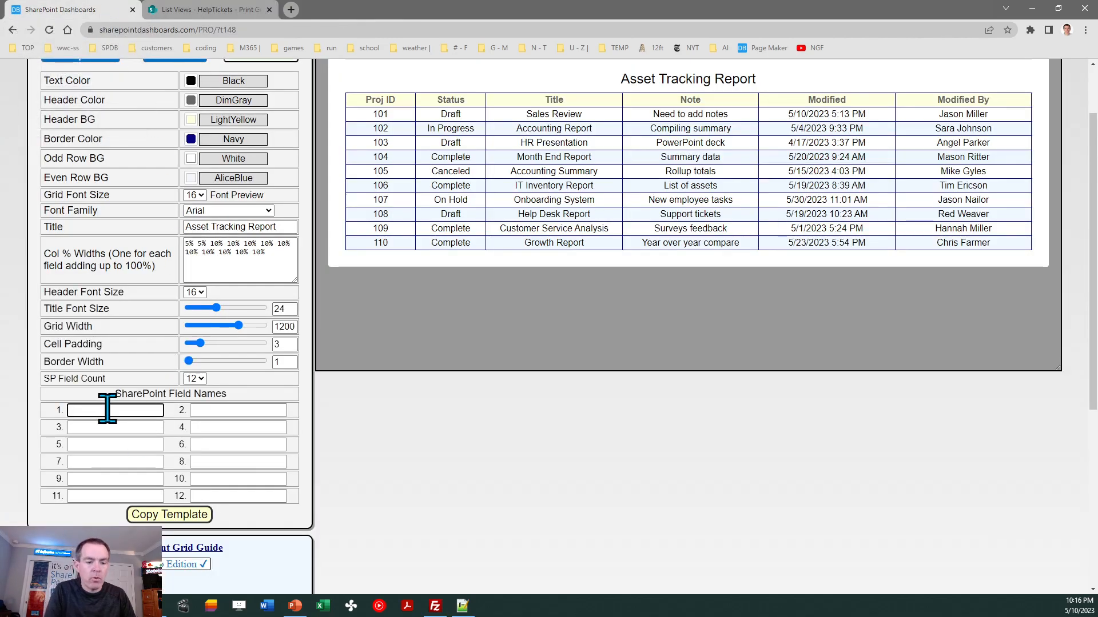
text(ID)
key(Tab)
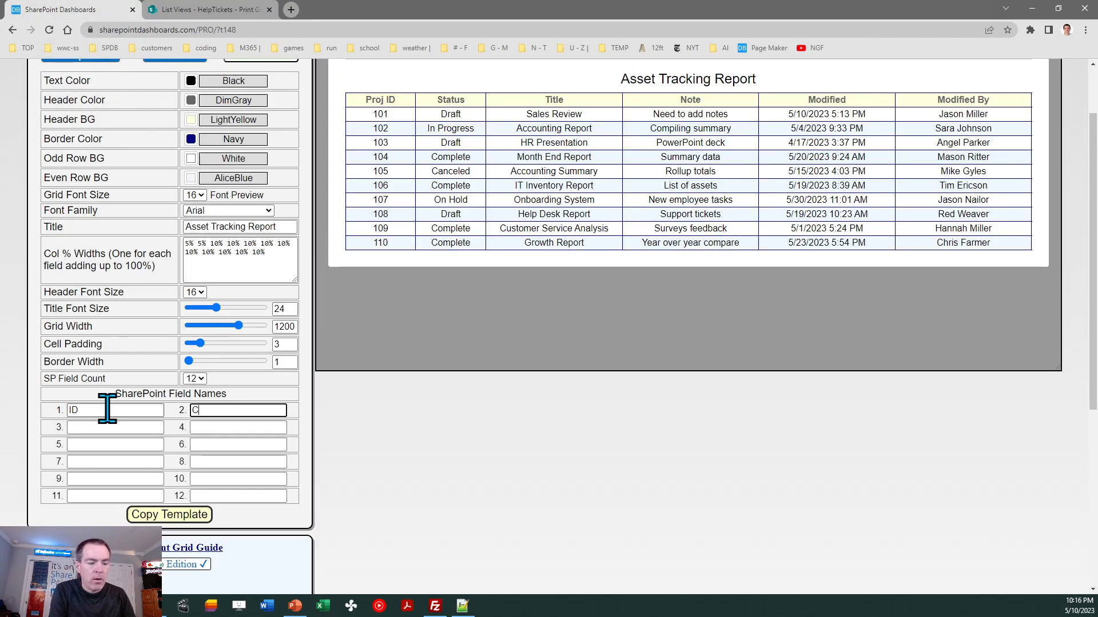
key(Tab)
text(Req)
key(Tab)
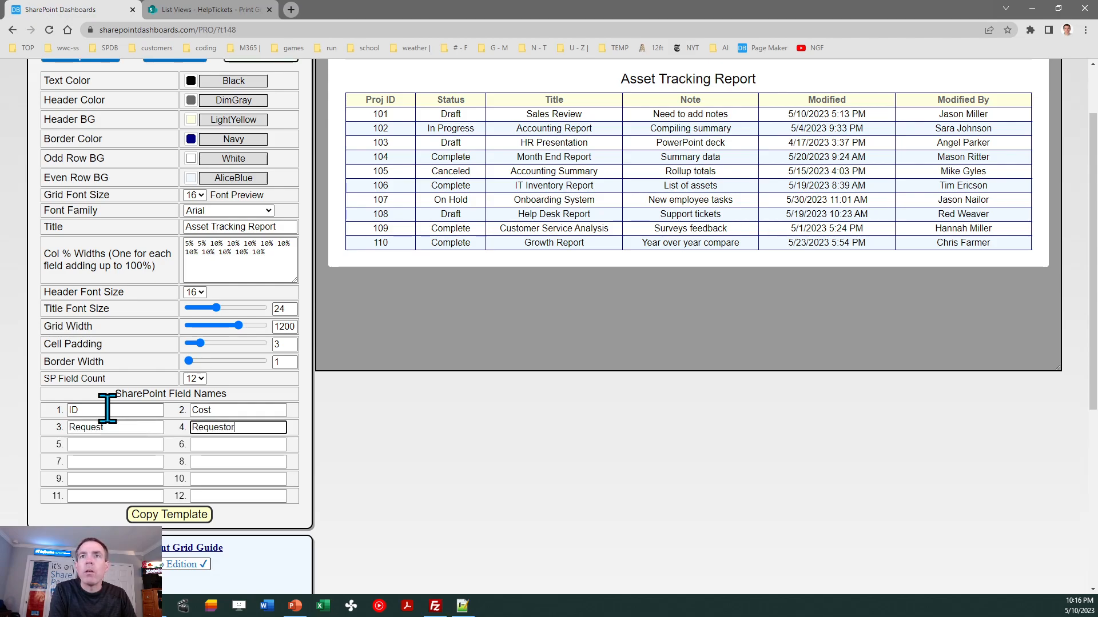
Change the third SharePoint field name to Title.
key(shift+Tab)
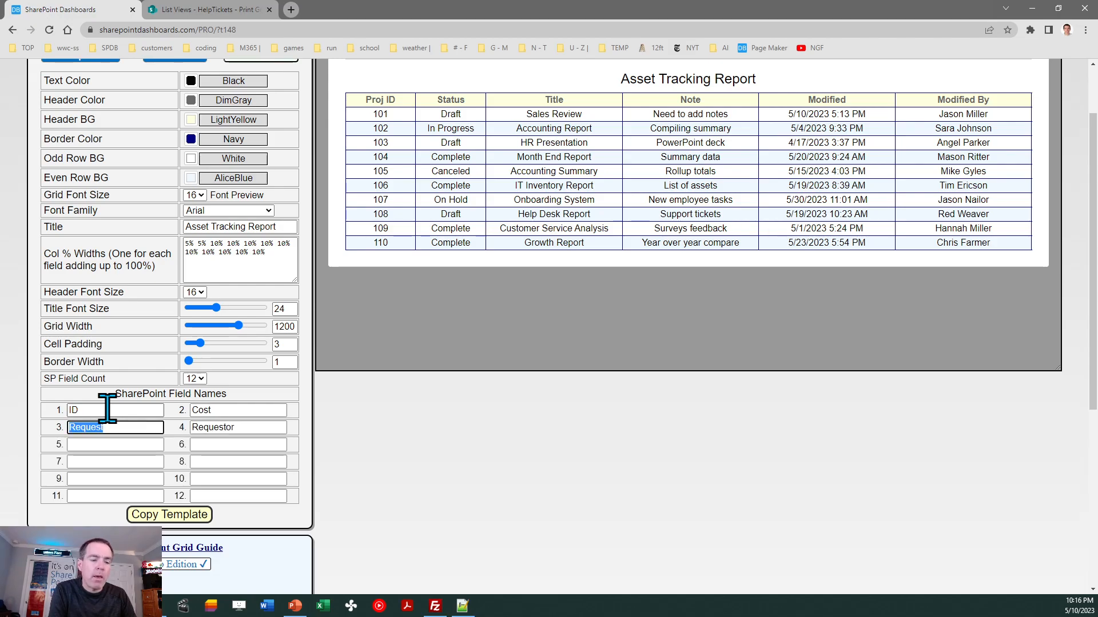
text(Tit)
key(Tab)
key(Tab)
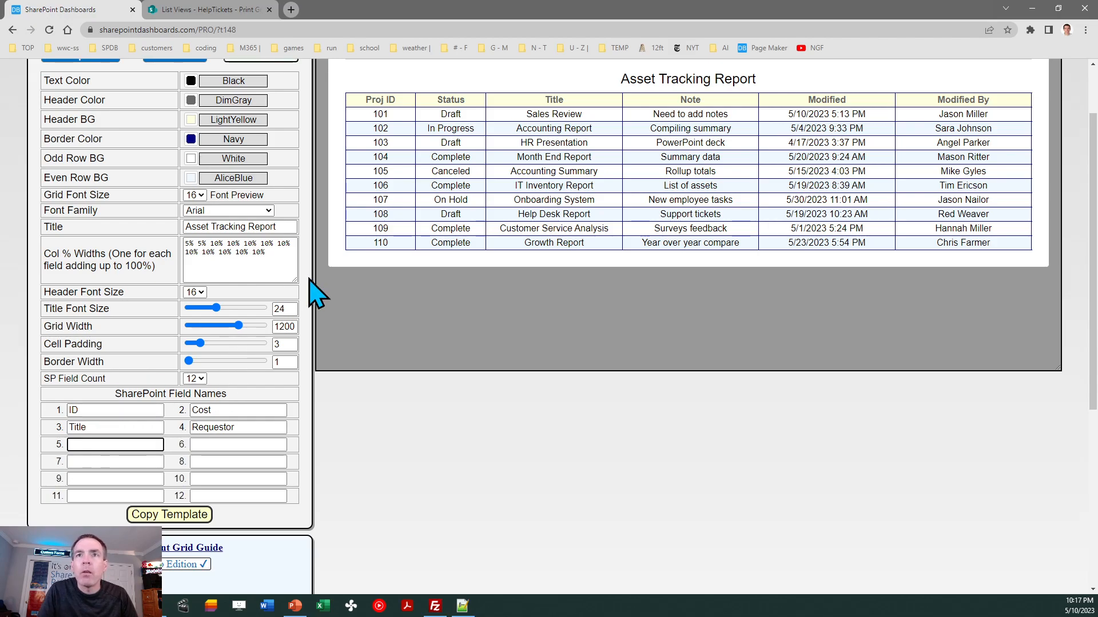
Check the column order in the HelpTickets list and set field names 5 to 7 to Color, Status and Request Date.
click(206, 10)
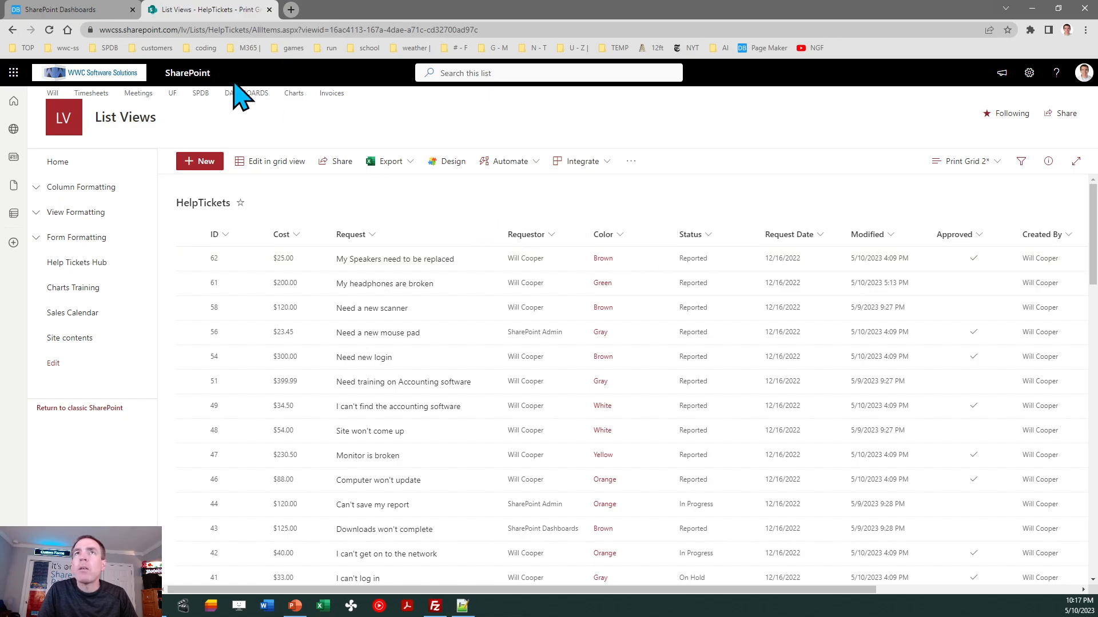
click(80, 11)
text(lor)
key(Tab)
text(Status)
key(Tab)
text(Re)
key(Tab)
Review the remaining HelpTickets columns and set field names 8 to 11 to Modified, Approved, Created By and Modified By.
click(222, 11)
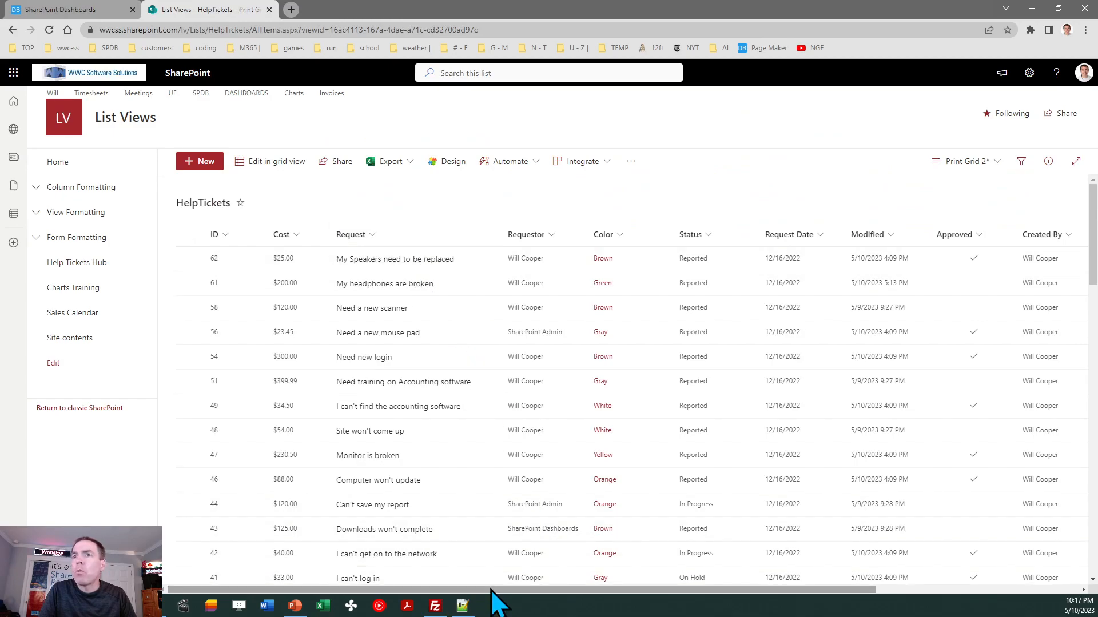
drag(490, 590, 772, 590)
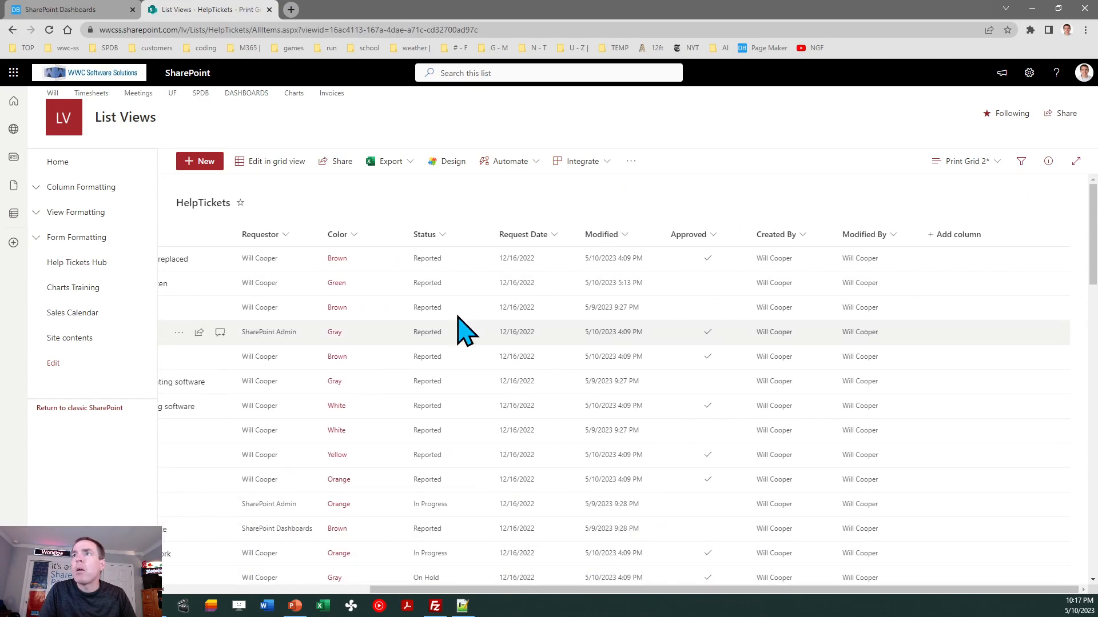
click(85, 11)
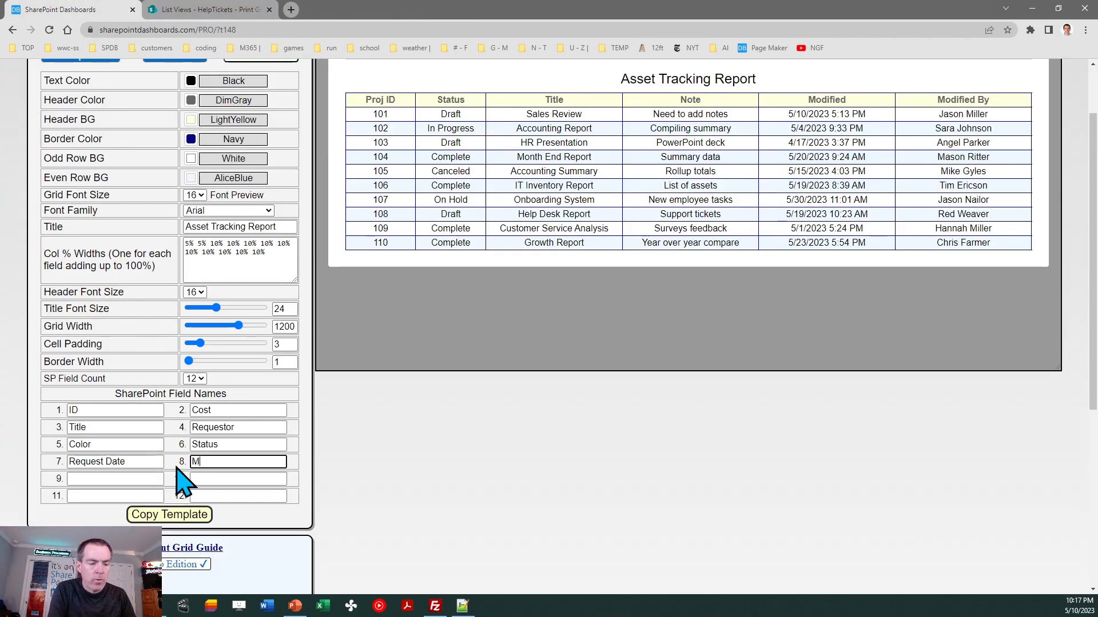
key(Tab)
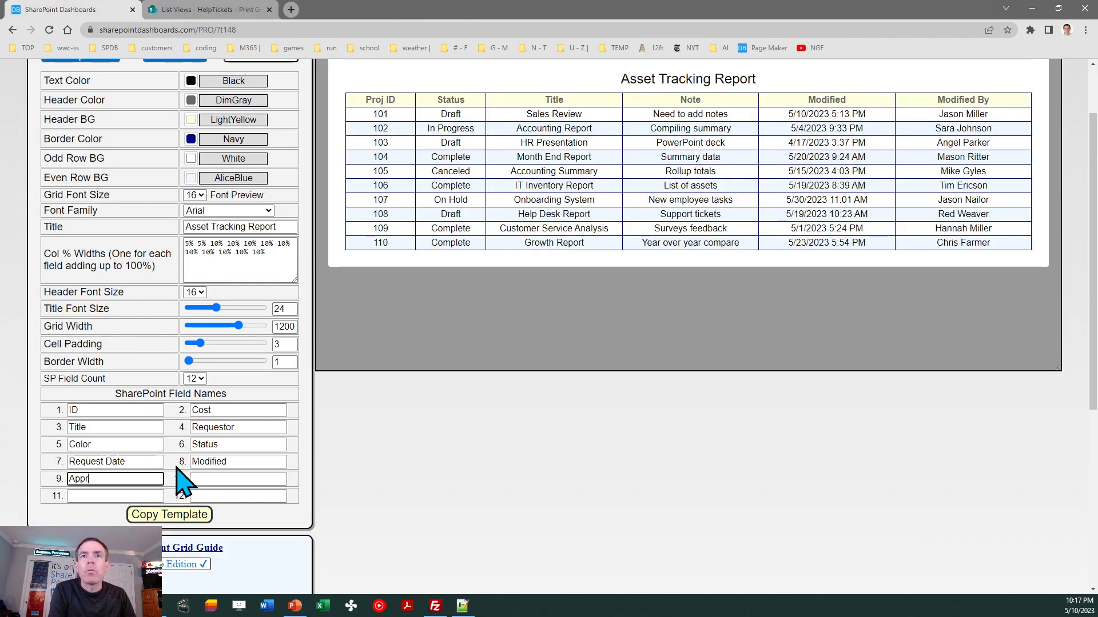
key(Tab)
text(C)
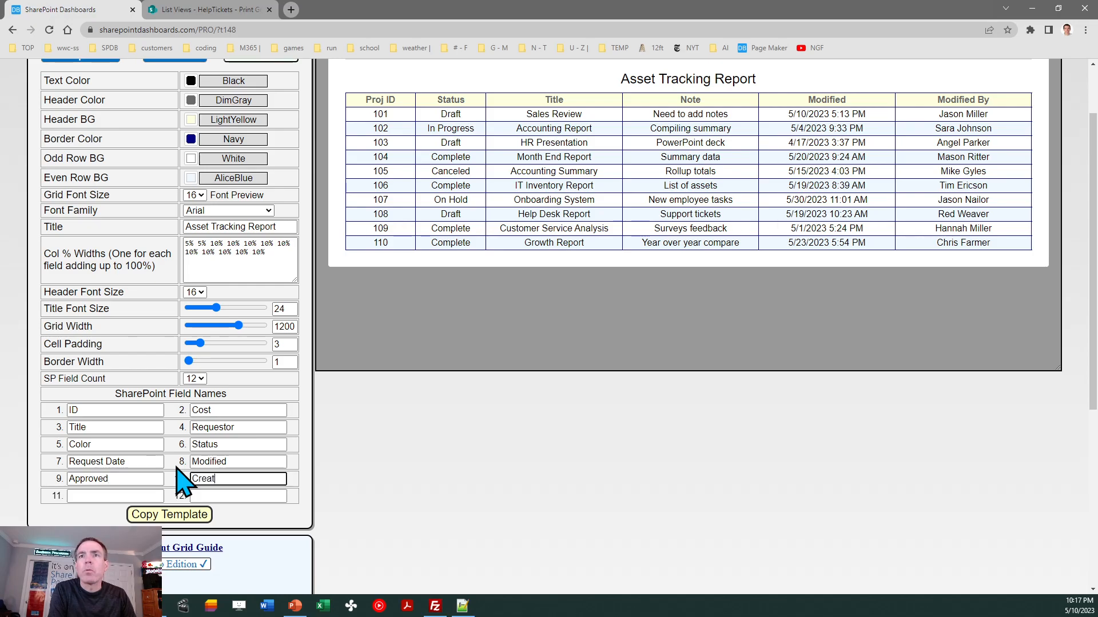
key(Tab)
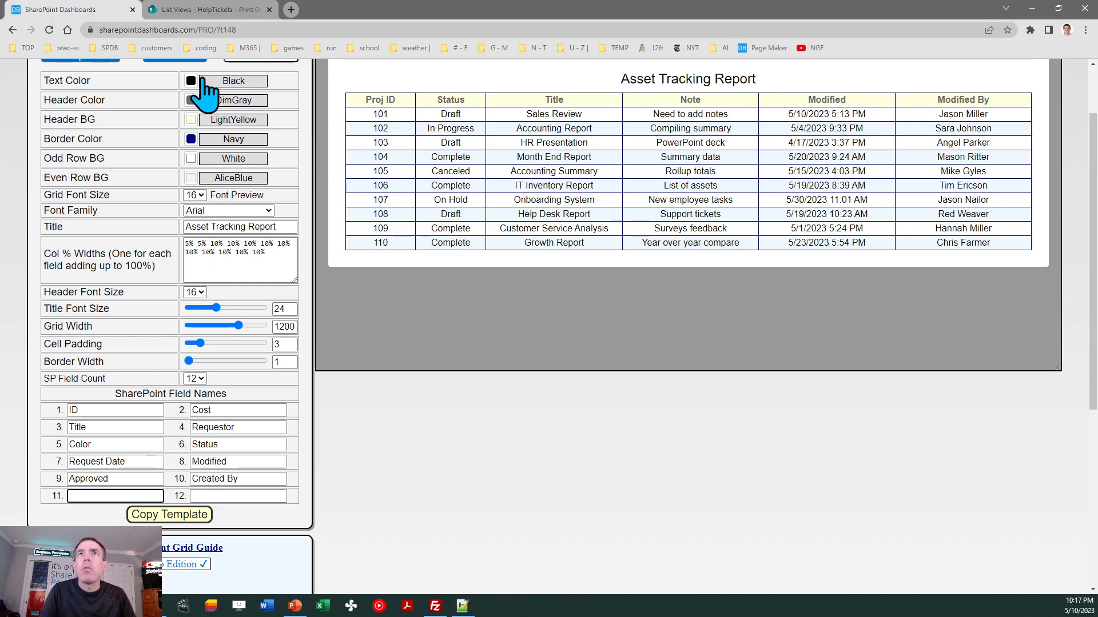
click(215, 10)
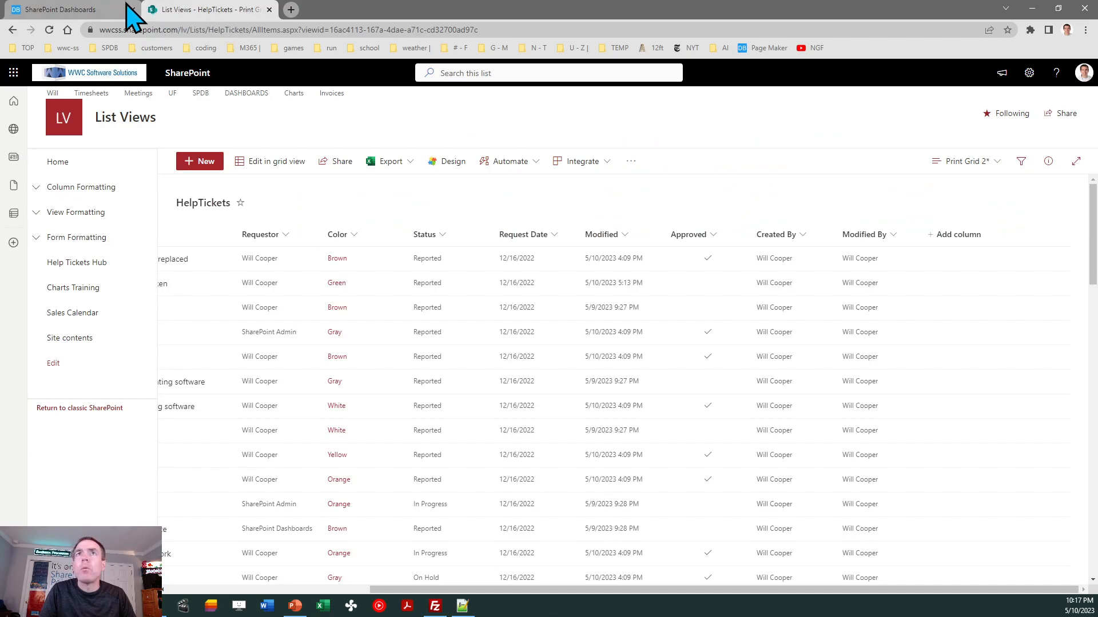
click(87, 10)
text(Modified By)
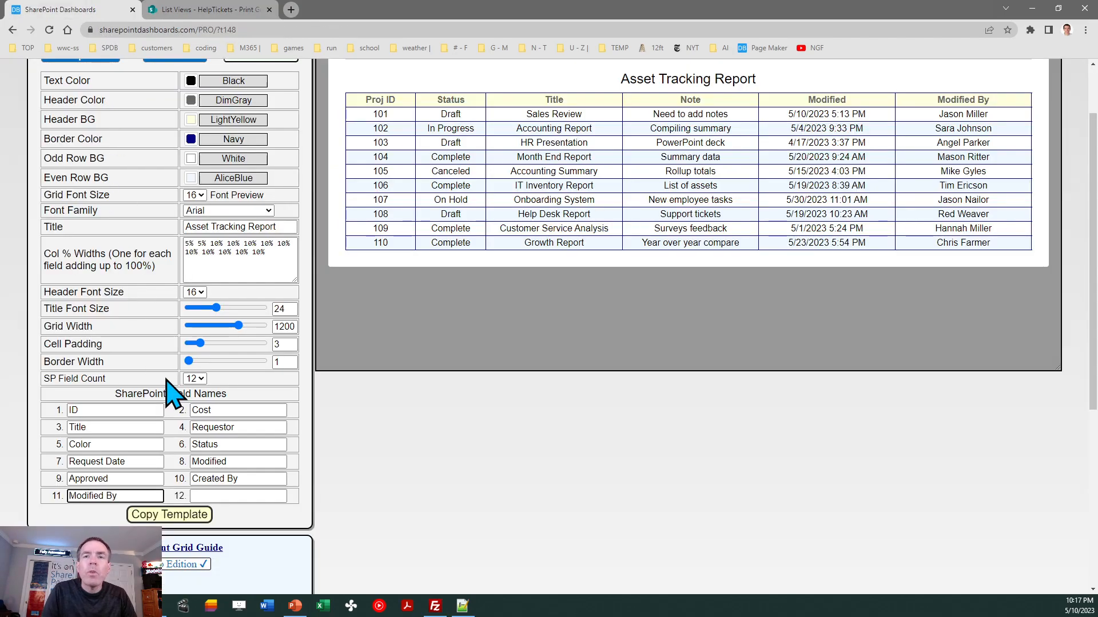
Consult the Print Grid guide notes and change field 11 to Editor and field 10 to Author.
drag(1095, 269, 1096, 441)
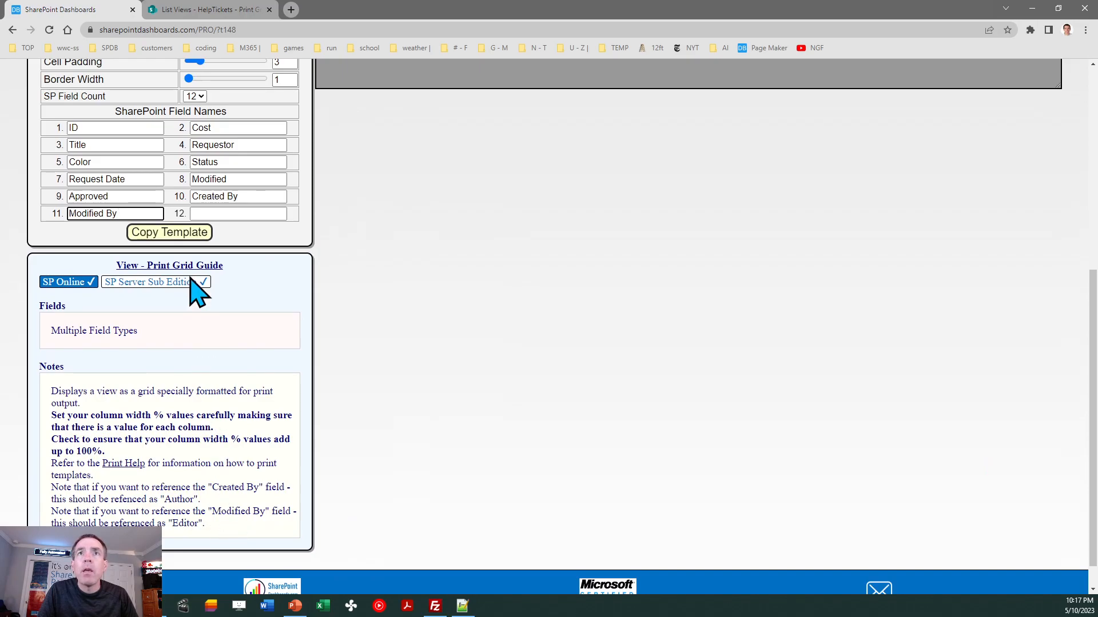
drag(130, 213, 54, 207)
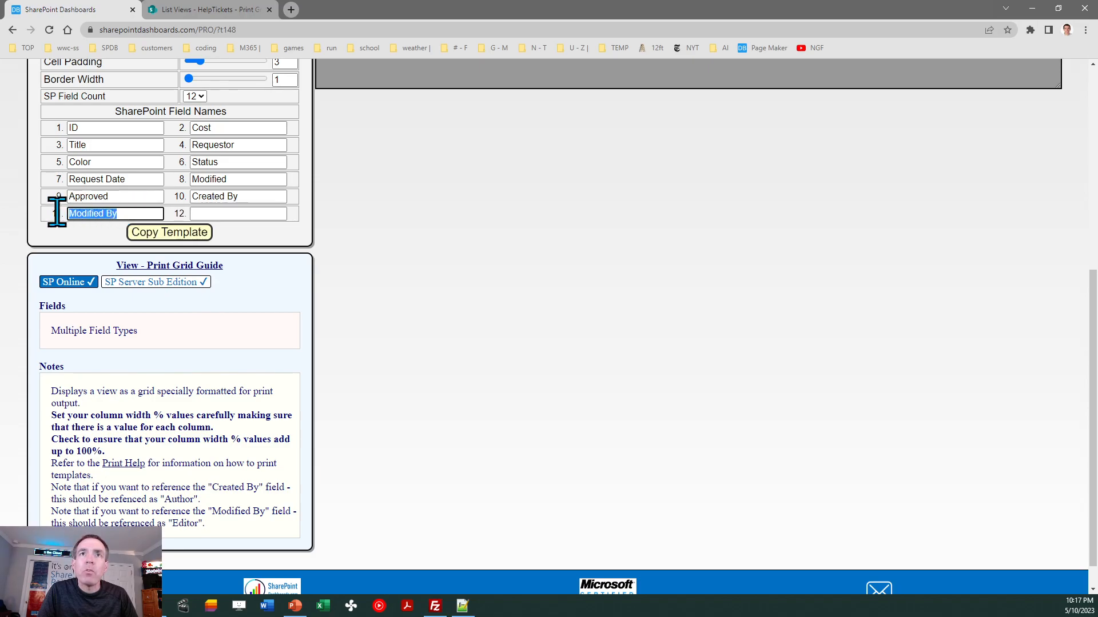
text(Editor)
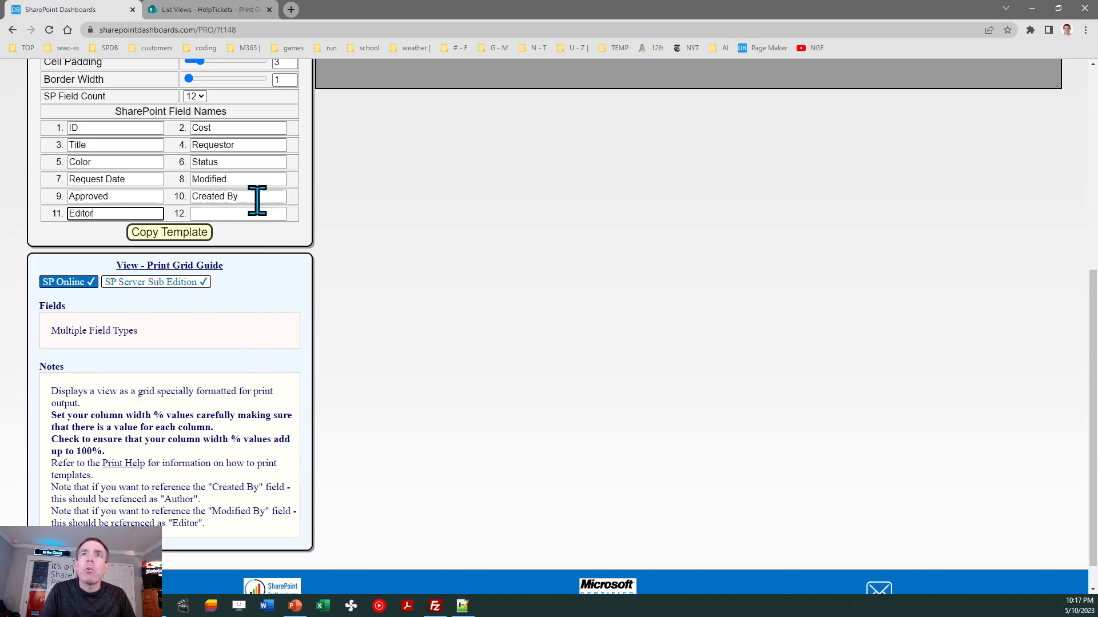
drag(257, 196, 192, 197)
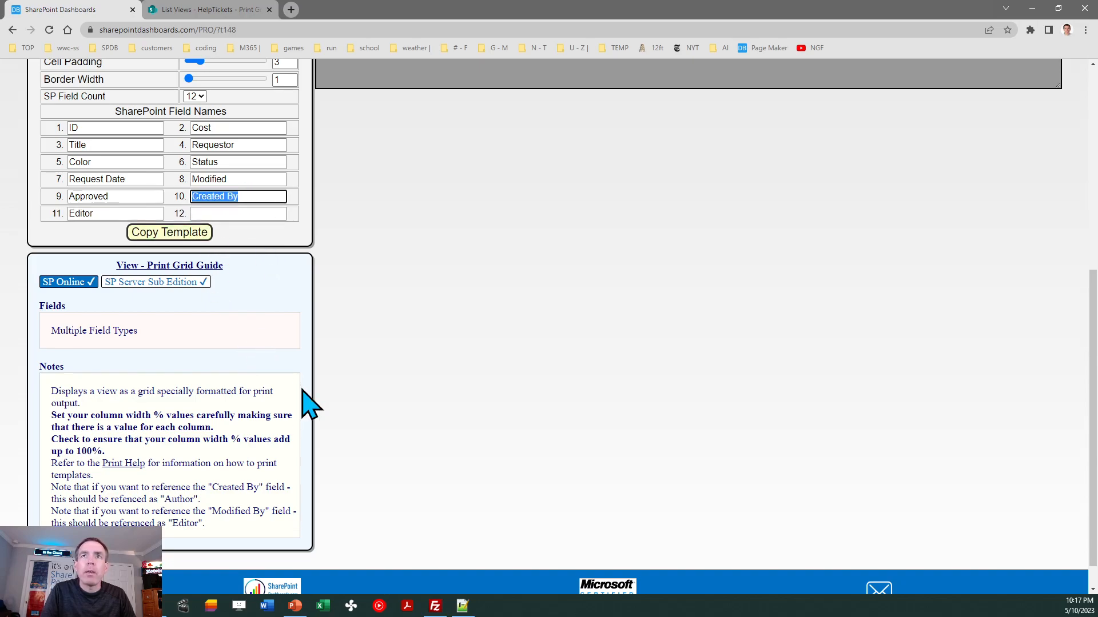
text(Author)
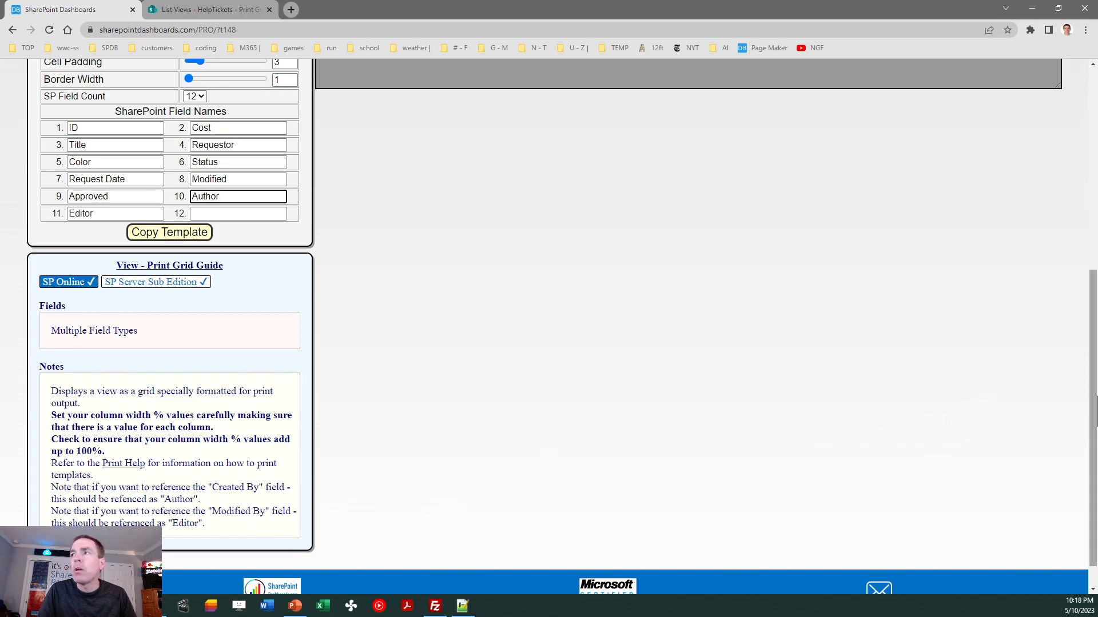
Copy the configured Print Grid template code and dismiss the instructions.
drag(1094, 399, 1082, 324)
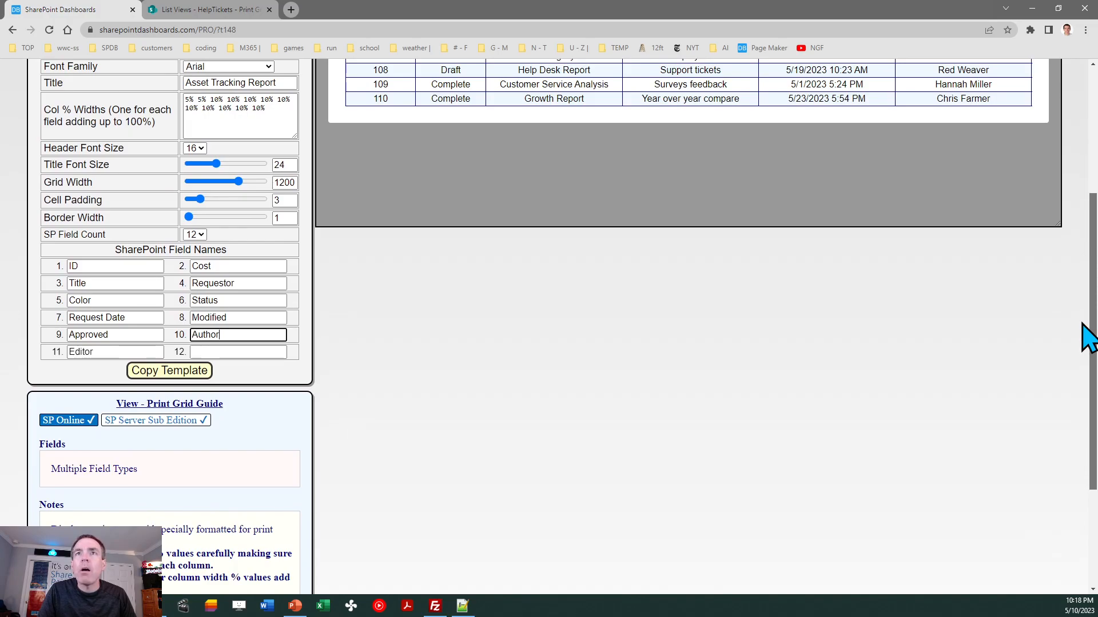
drag(1082, 323, 1070, 235)
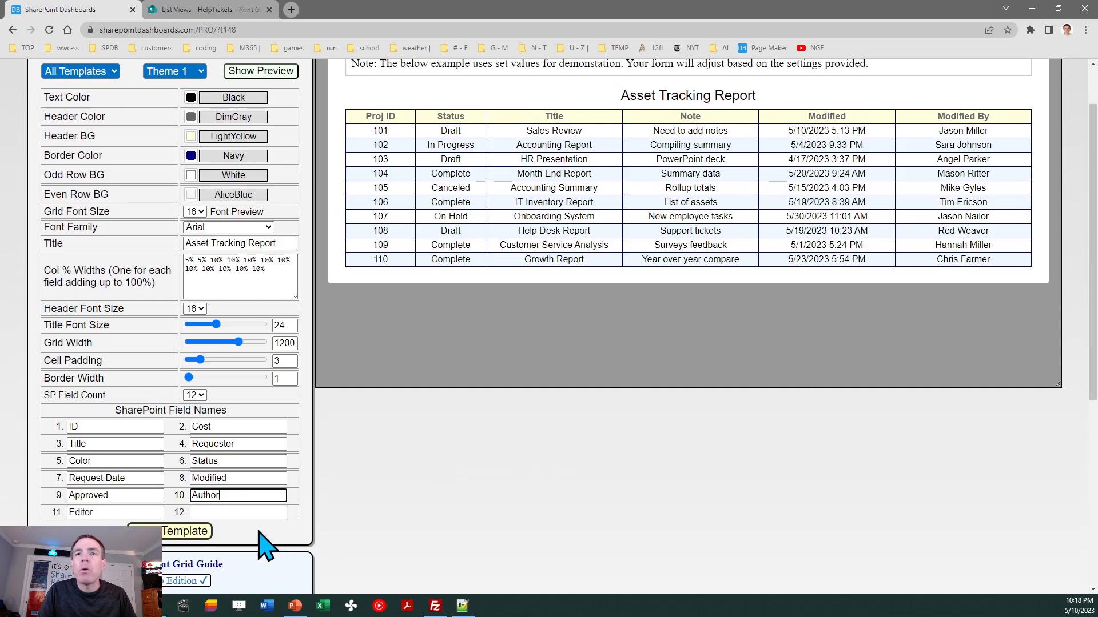
click(179, 532)
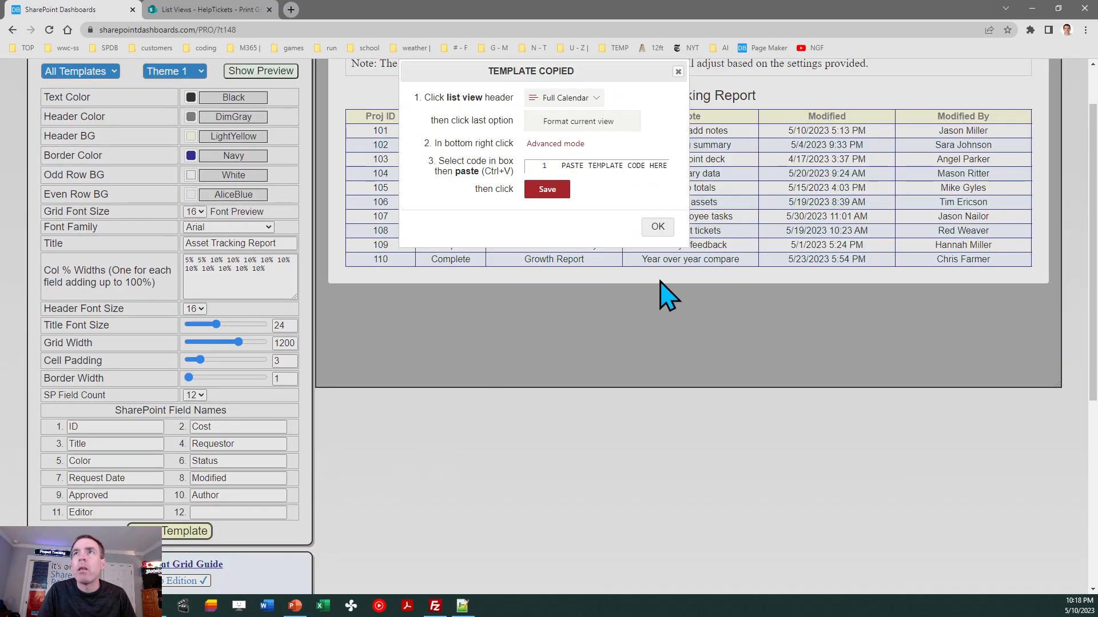
click(657, 228)
Switch to the HelpTickets list in SharePoint, replace the Print Grid 2 view's formatting JSON with the copied template and save it.
click(226, 12)
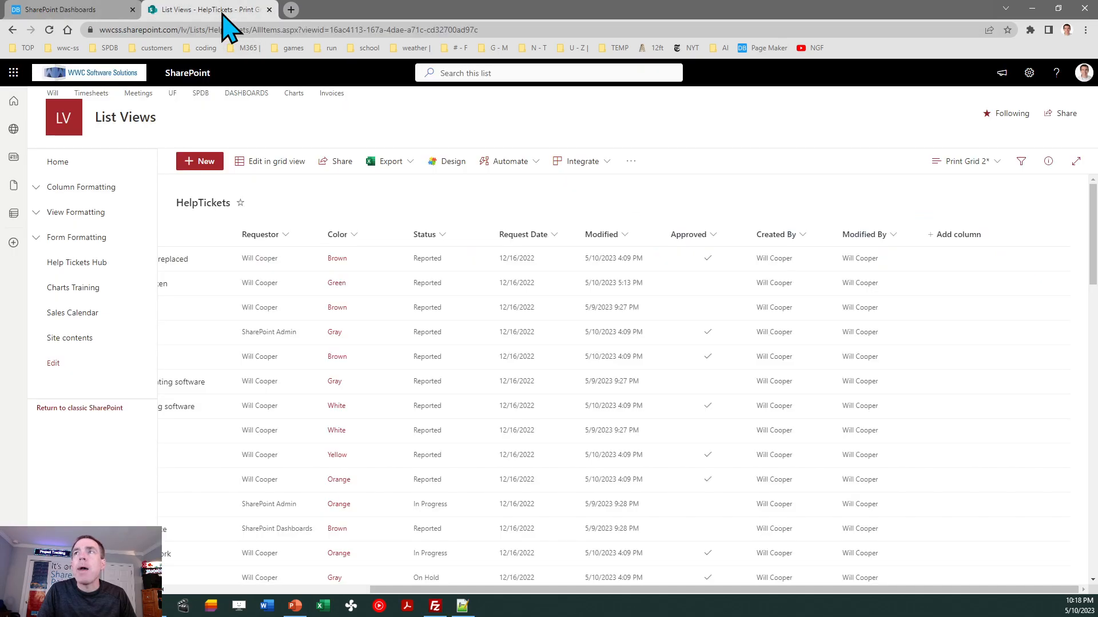
click(966, 162)
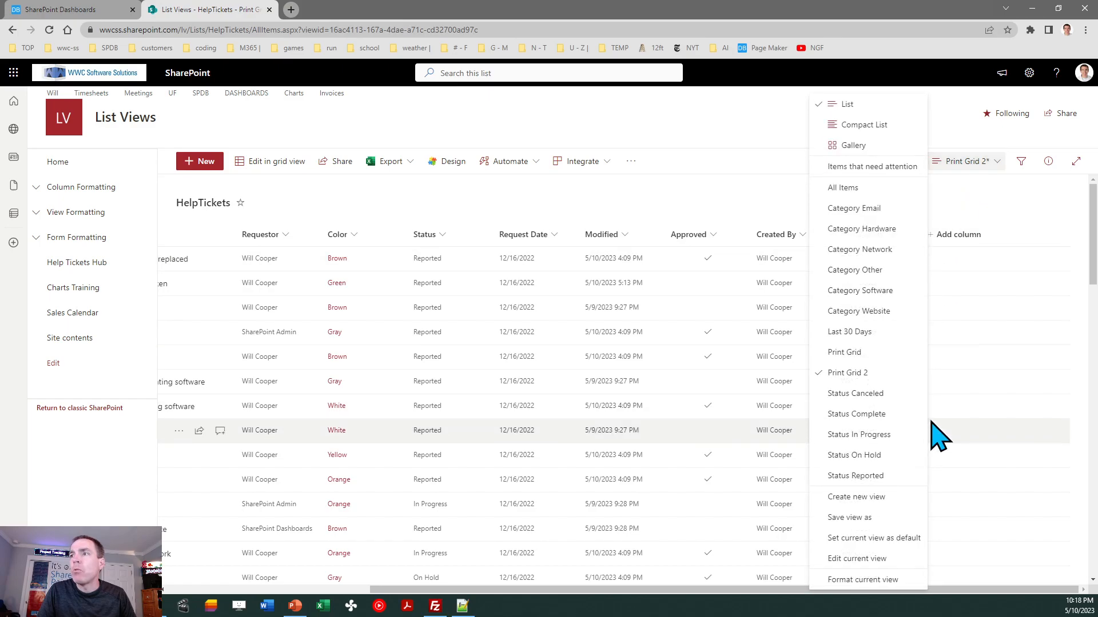
click(889, 581)
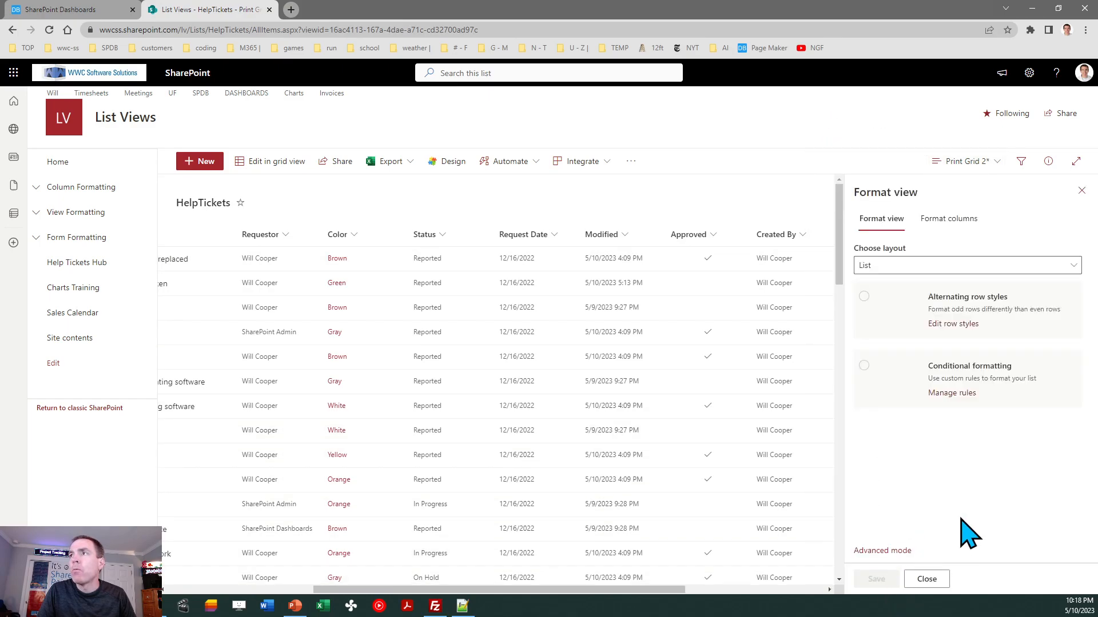
click(892, 553)
click(952, 457)
key(ctrl+a)
key(ctrl+v)
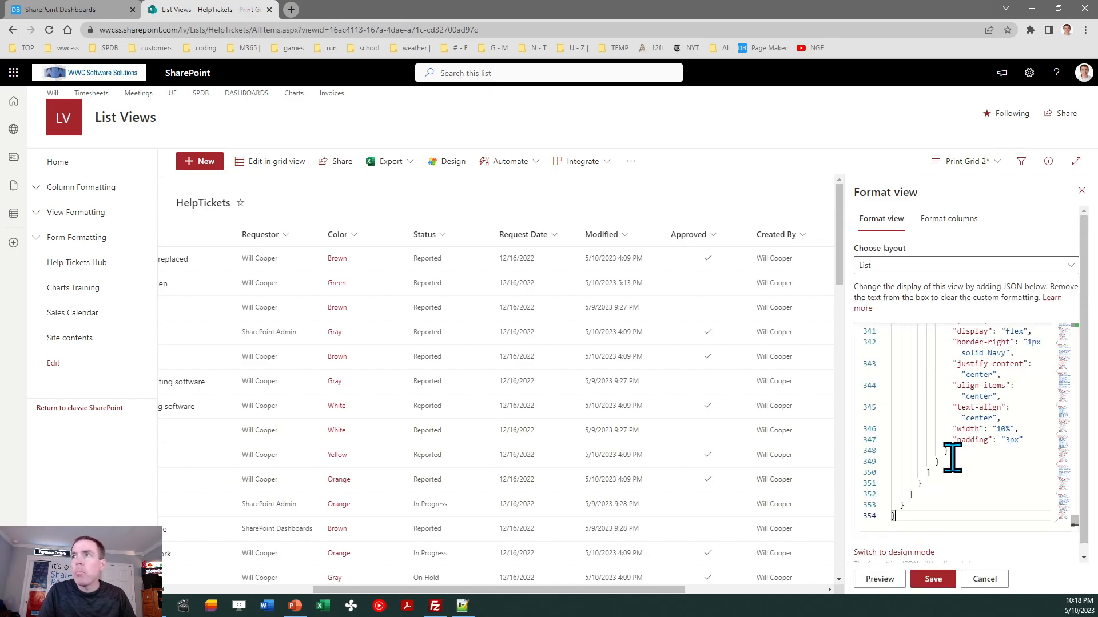
click(932, 579)
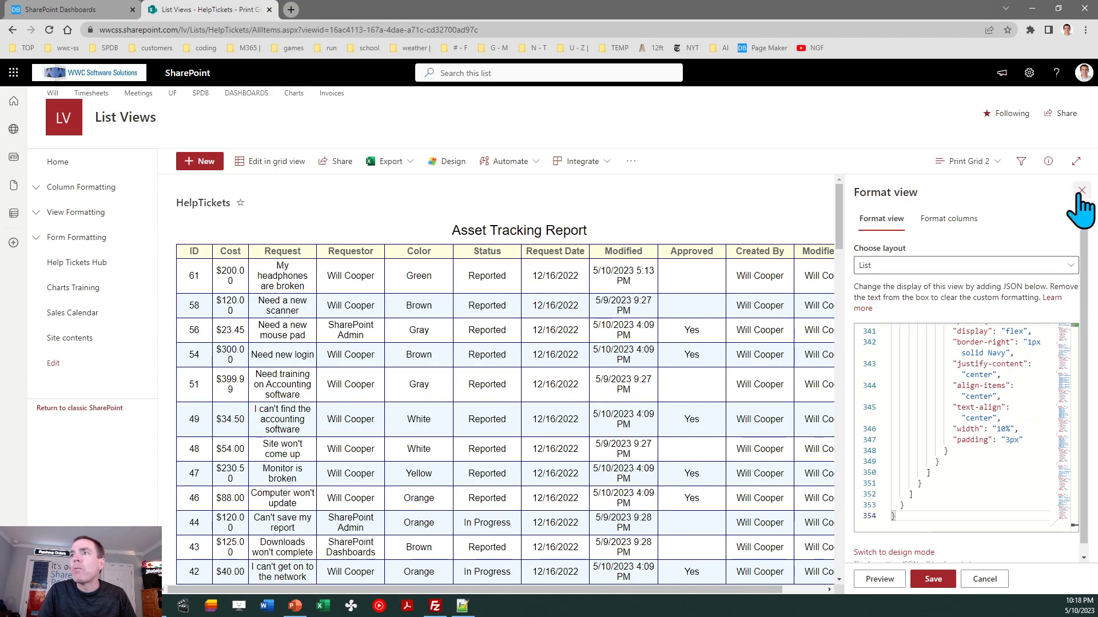
drag(842, 252, 890, 247)
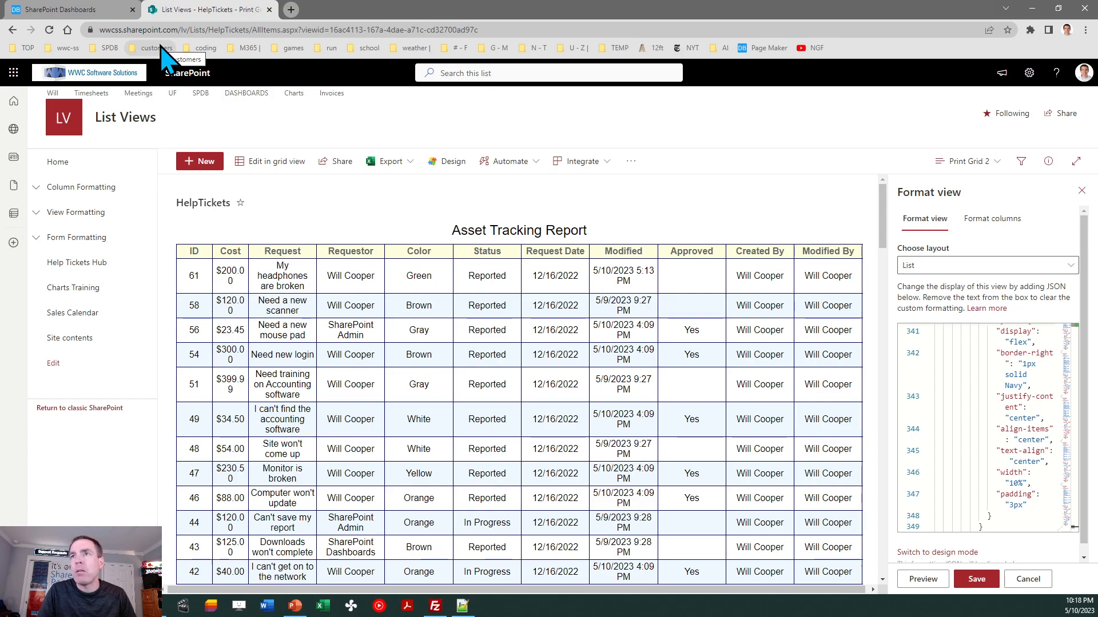
Return to the Print Grid template, set the grid font size to 12 and copy the template code.
click(80, 12)
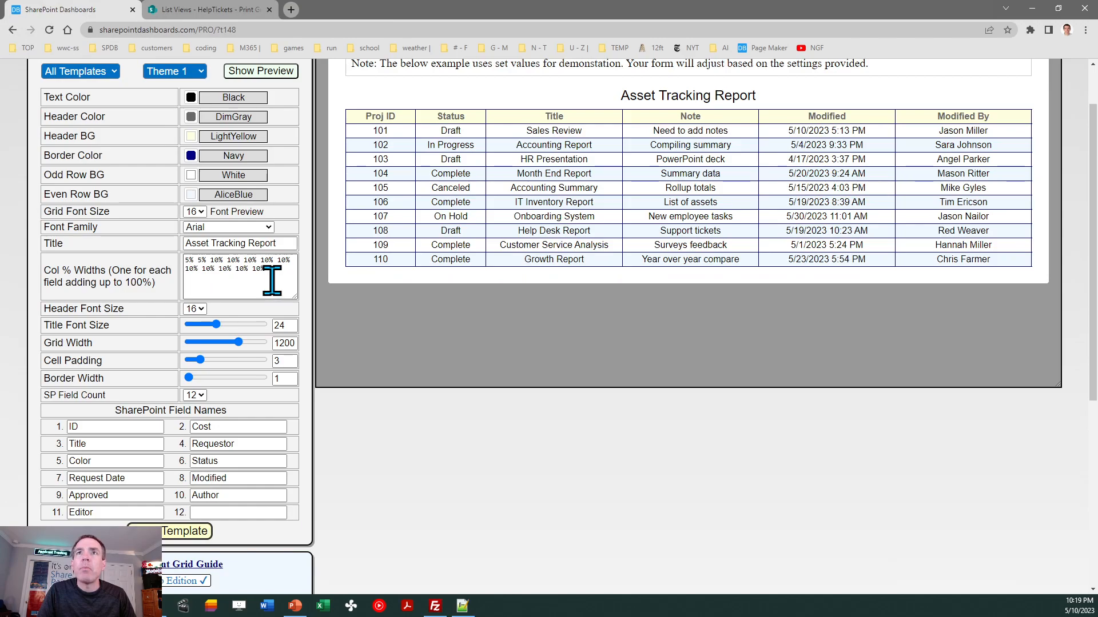
drag(115, 213, 41, 212)
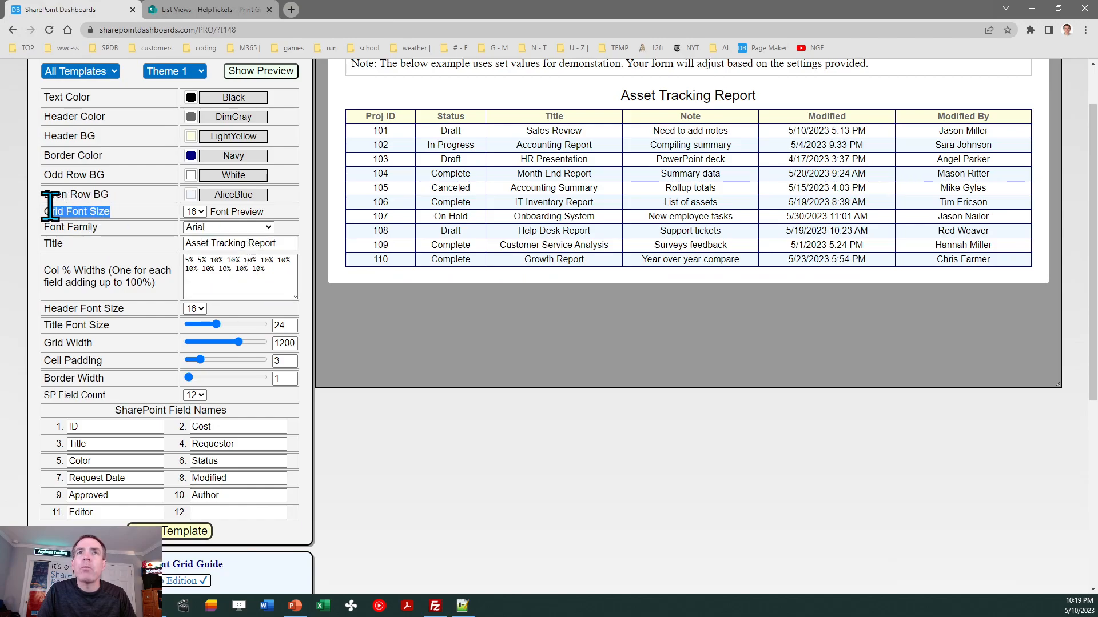
click(199, 215)
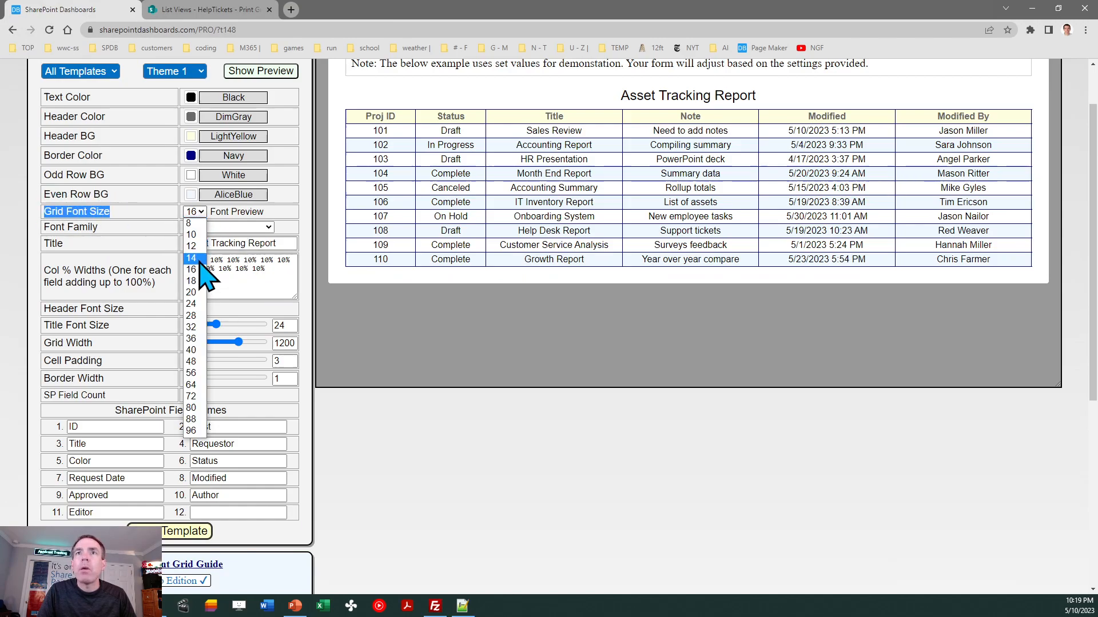
click(195, 246)
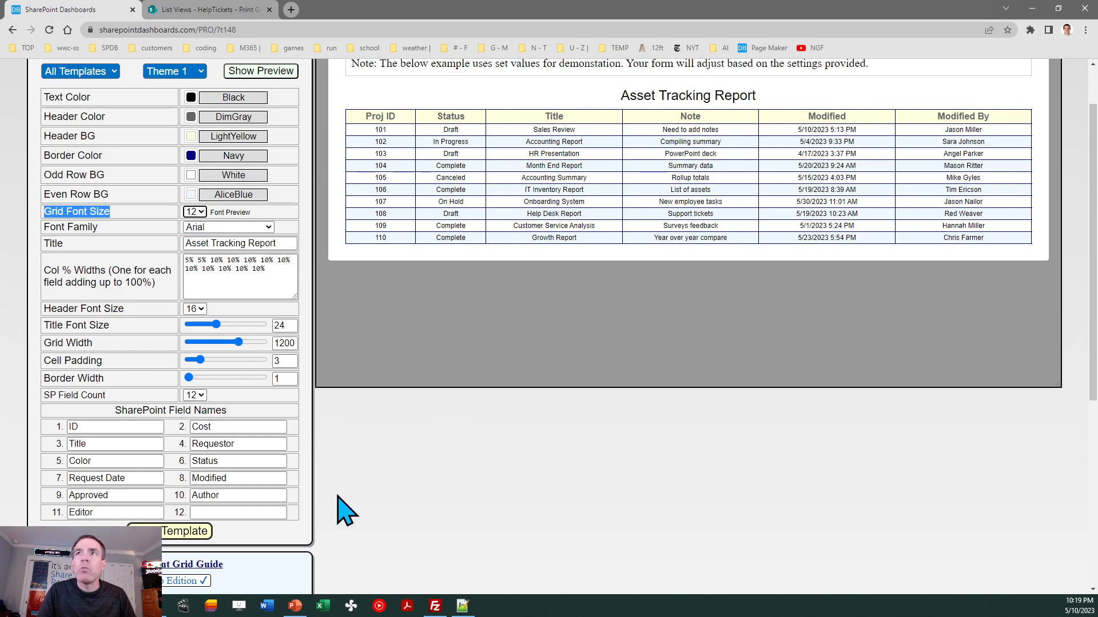
click(189, 533)
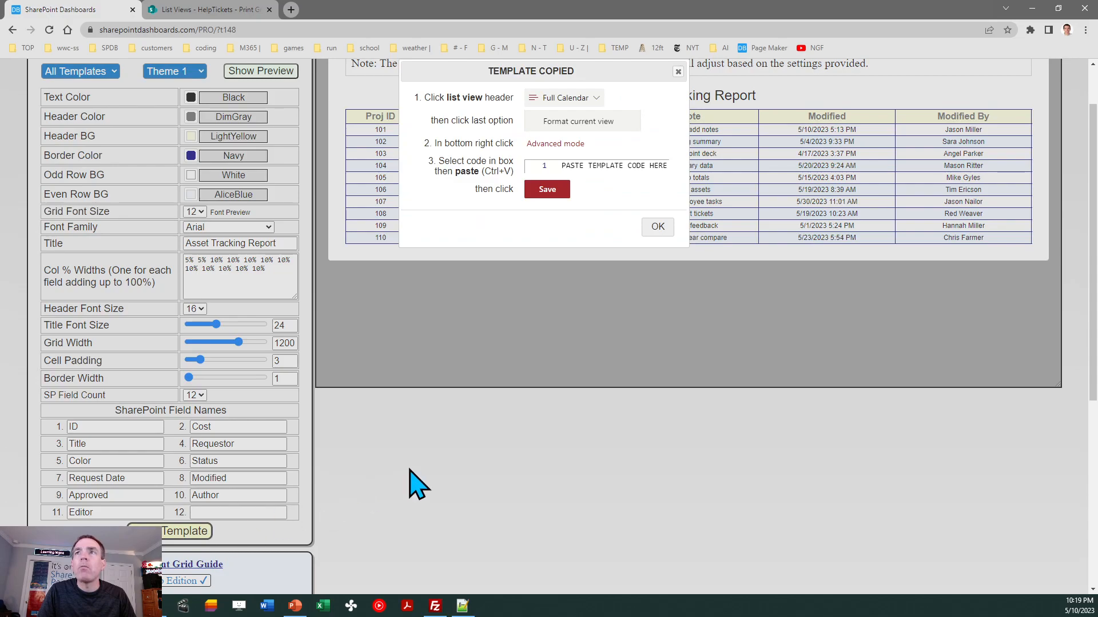
Dismiss the copy instructions, switch to the HelpTickets list, replace the Print Grid 2 view's formatting JSON with the copied template and save.
click(655, 227)
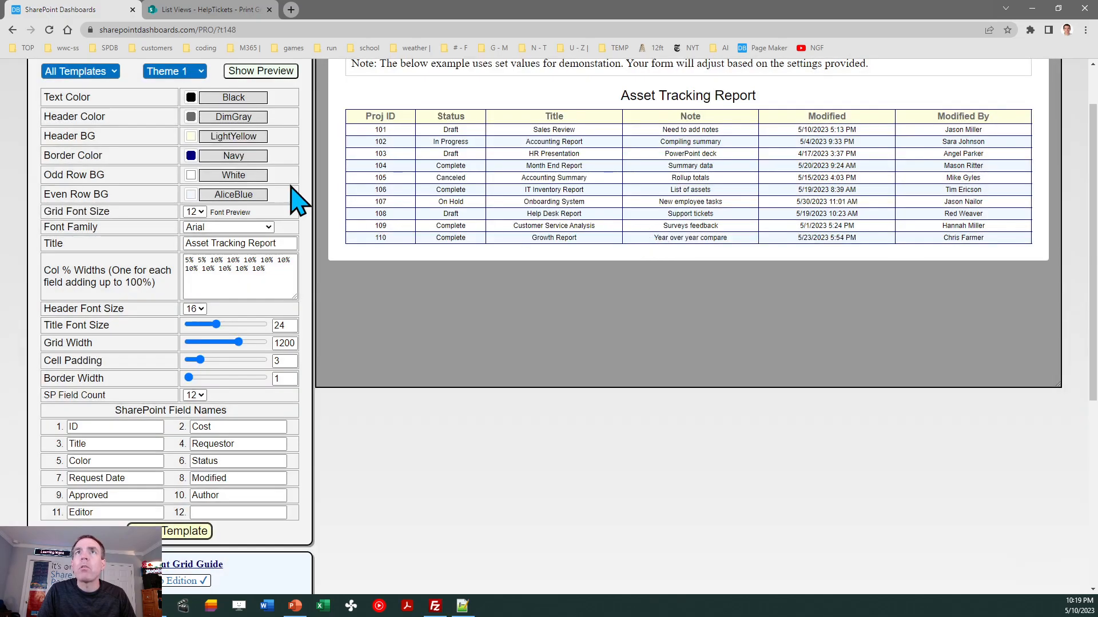
click(207, 10)
click(1000, 407)
key(ctrl+a)
key(ctrl+v)
click(983, 580)
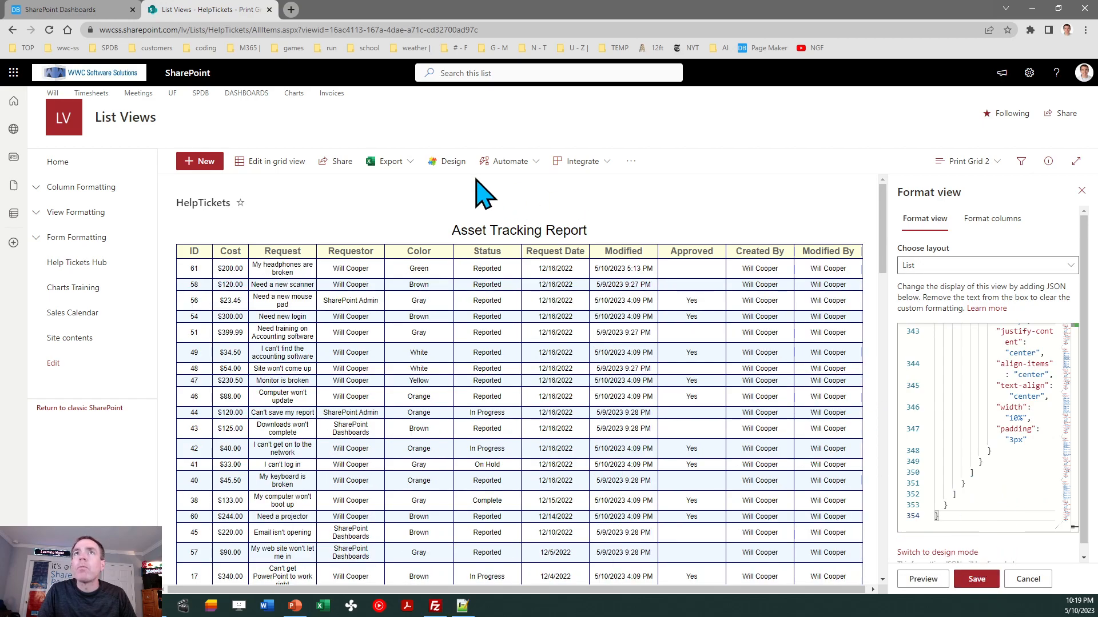
Return to the Print Grid template, set the header background to GhostWhite and header color to Black, and copy the template code.
click(95, 10)
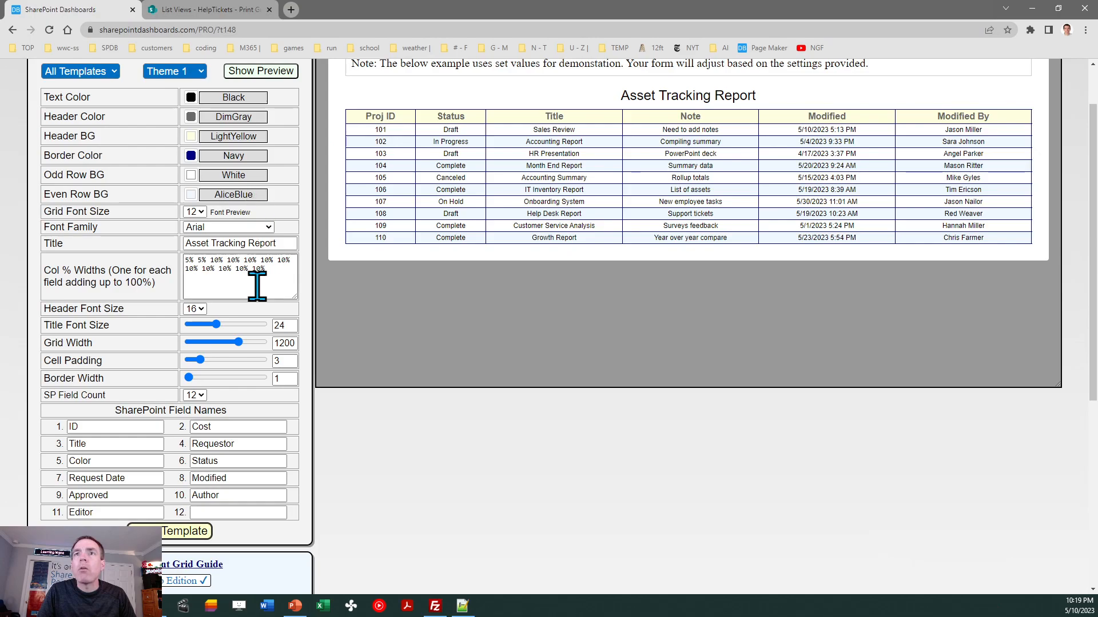
click(224, 11)
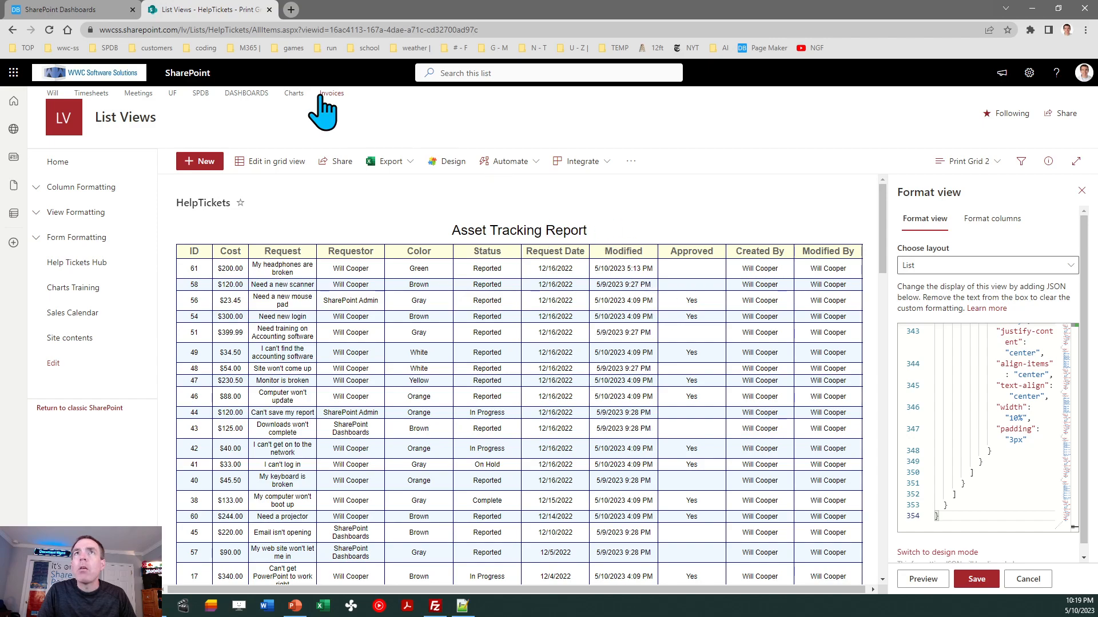
click(80, 11)
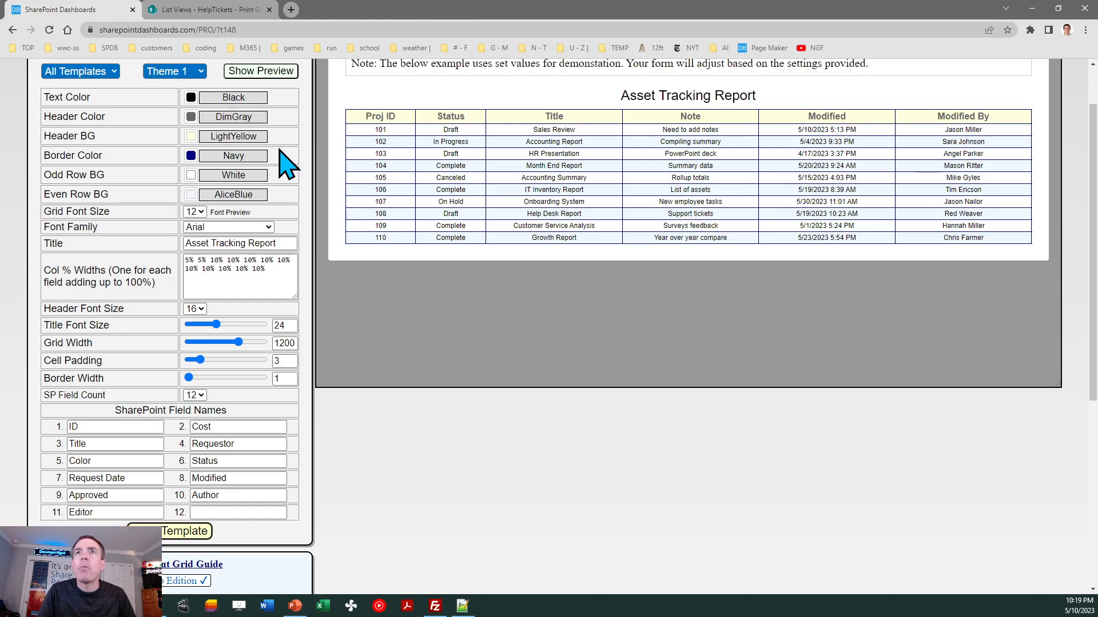
click(191, 137)
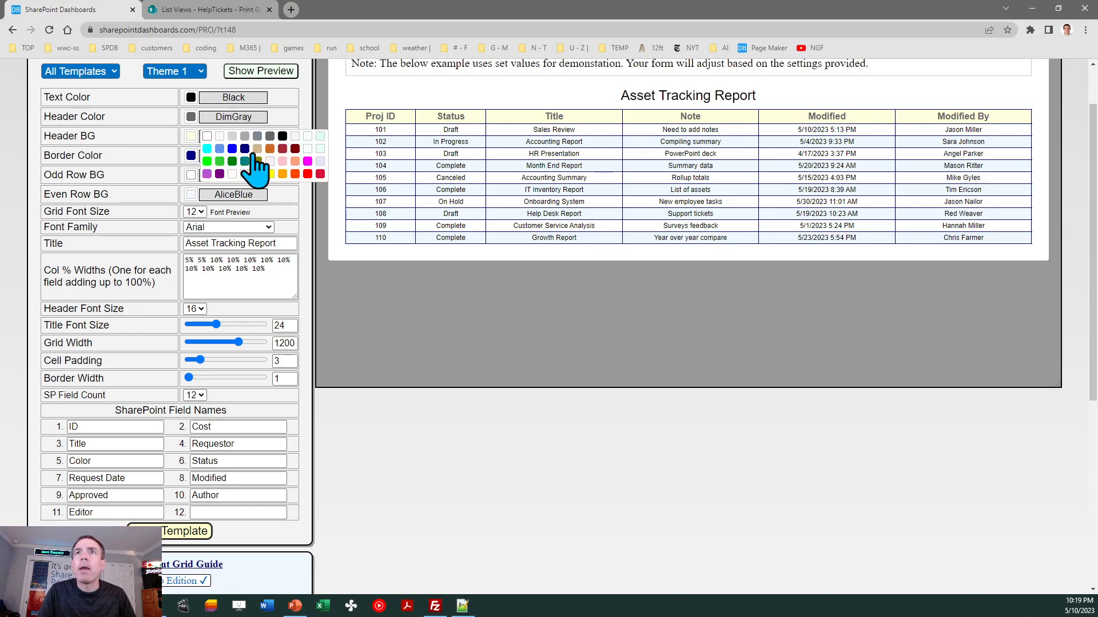
click(219, 138)
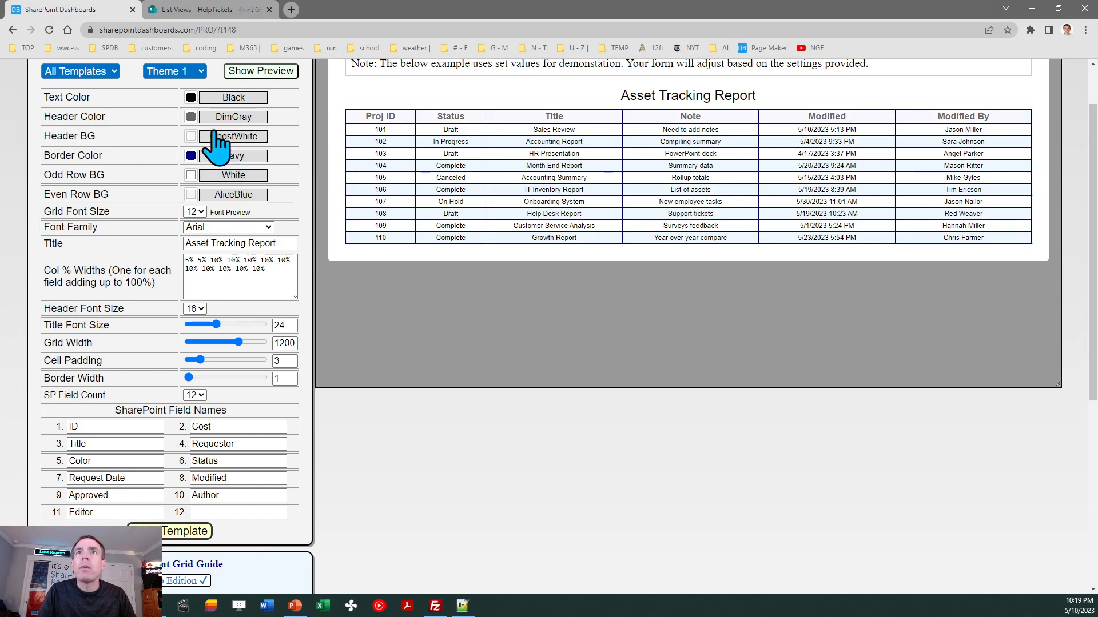
click(190, 117)
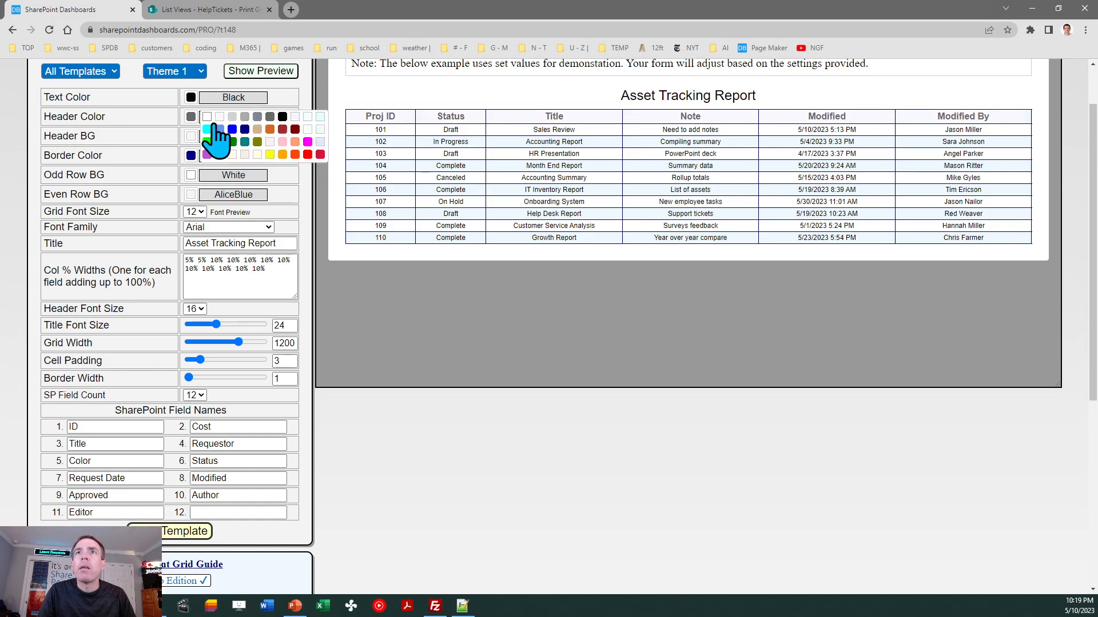
click(282, 116)
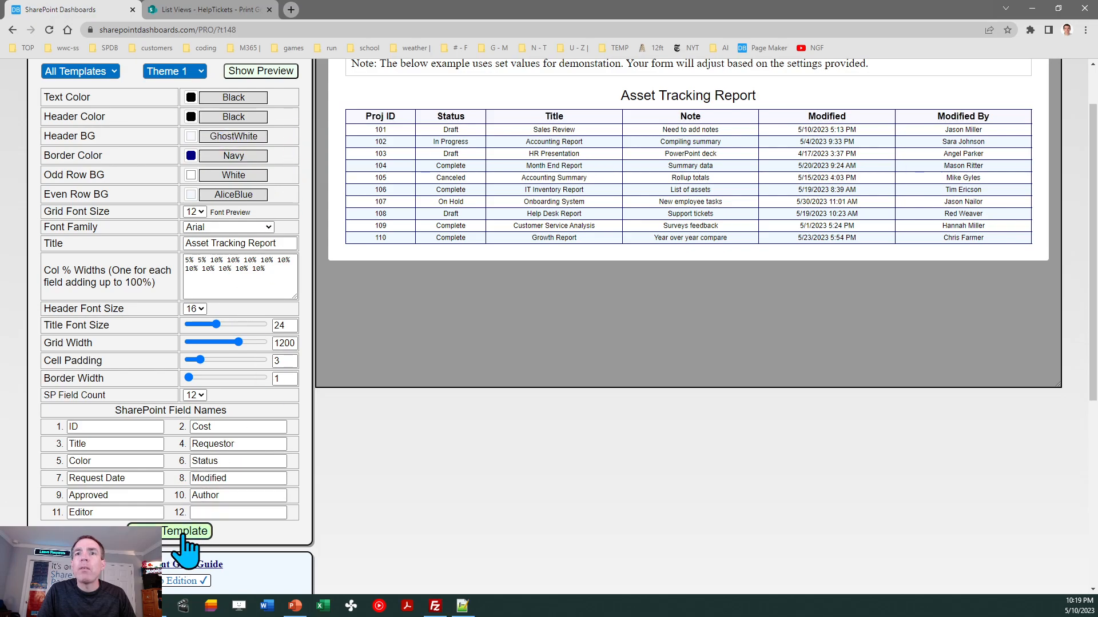
click(183, 537)
click(646, 229)
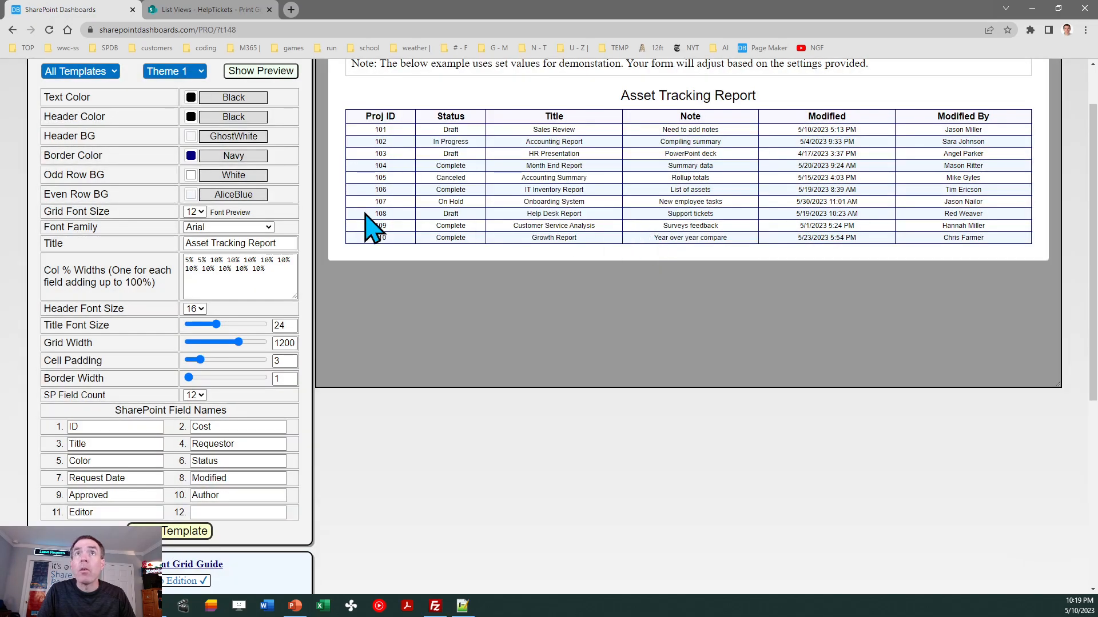
Apply the recolored template code to the Print Grid 2 view in SharePoint, save it and close the view formatting pane.
click(226, 9)
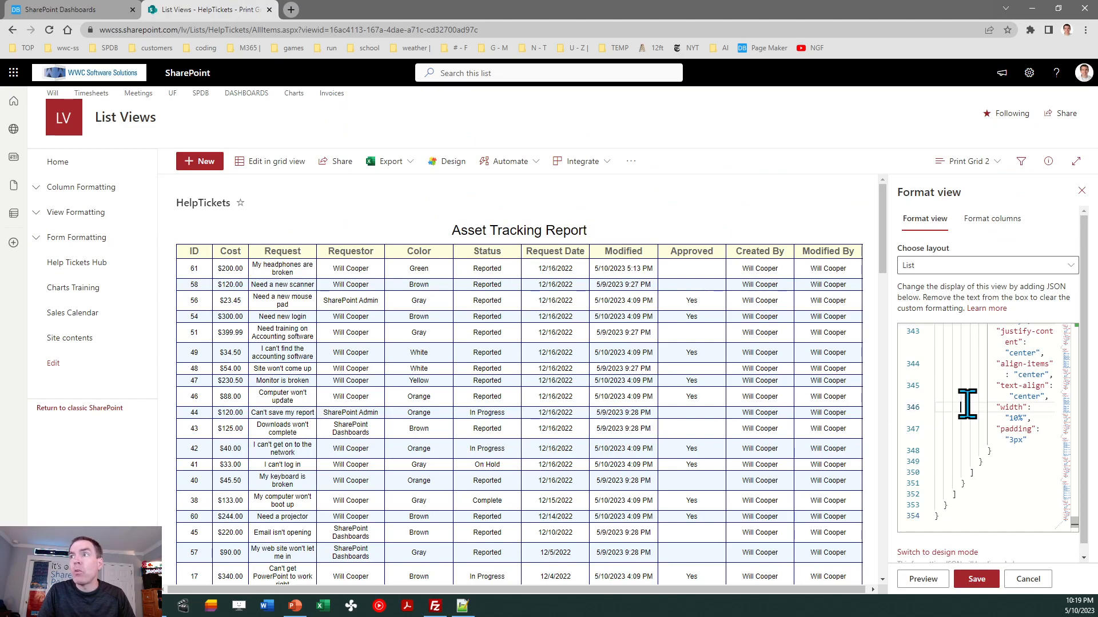
key(ctrl+a)
key(ctrl+v)
click(977, 578)
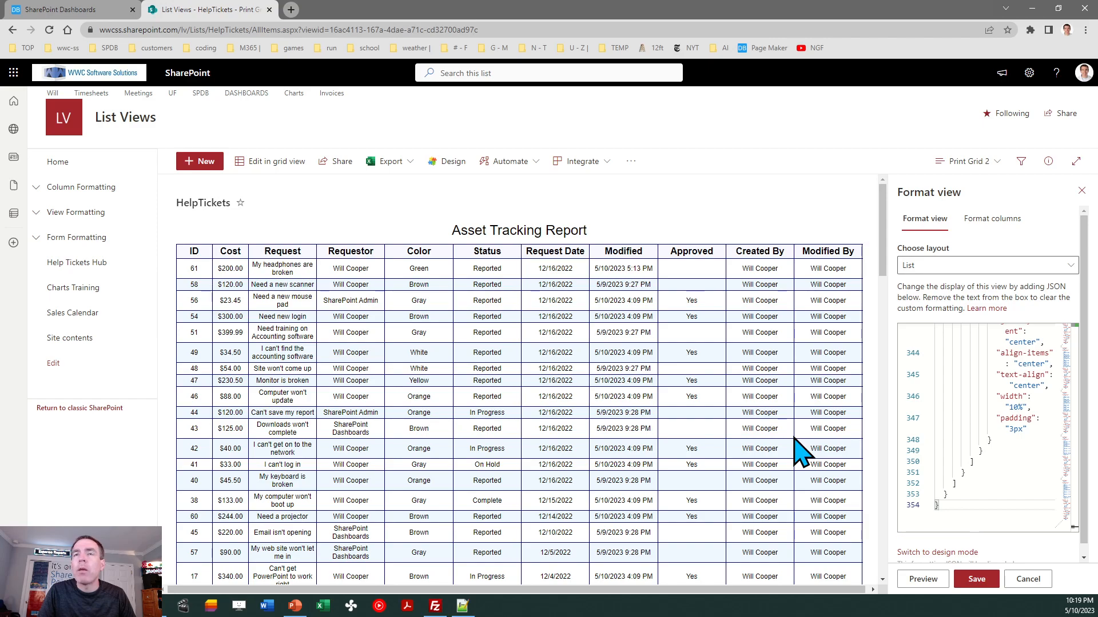
click(1081, 190)
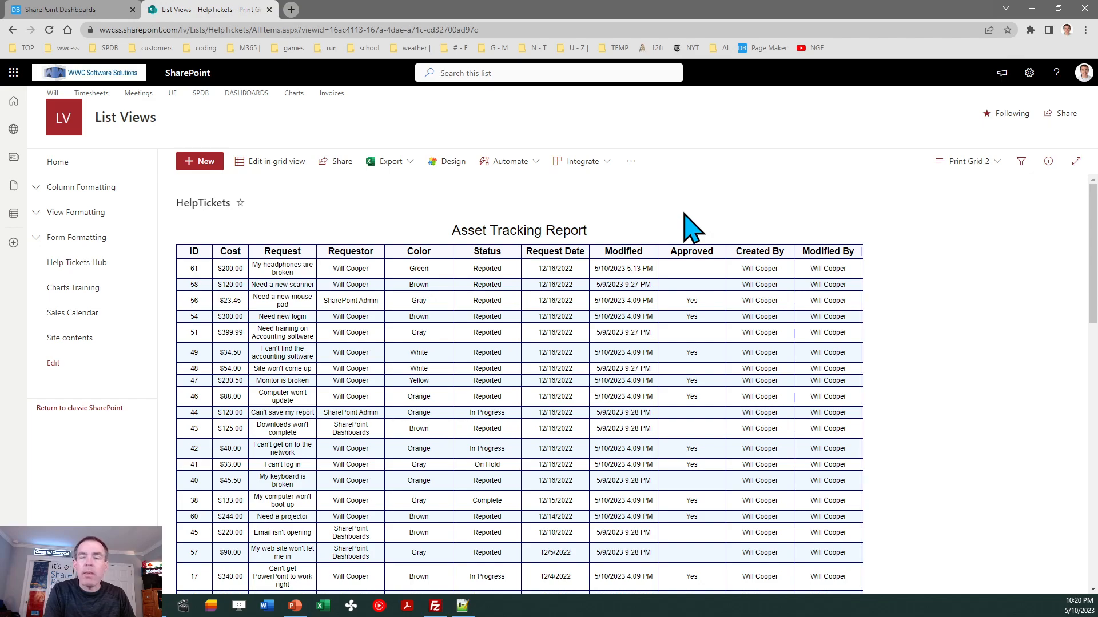
Open the print preview of the HelpTickets report with Microsoft Print to PDF as destination and expand the additional print settings.
key(ctrl+p)
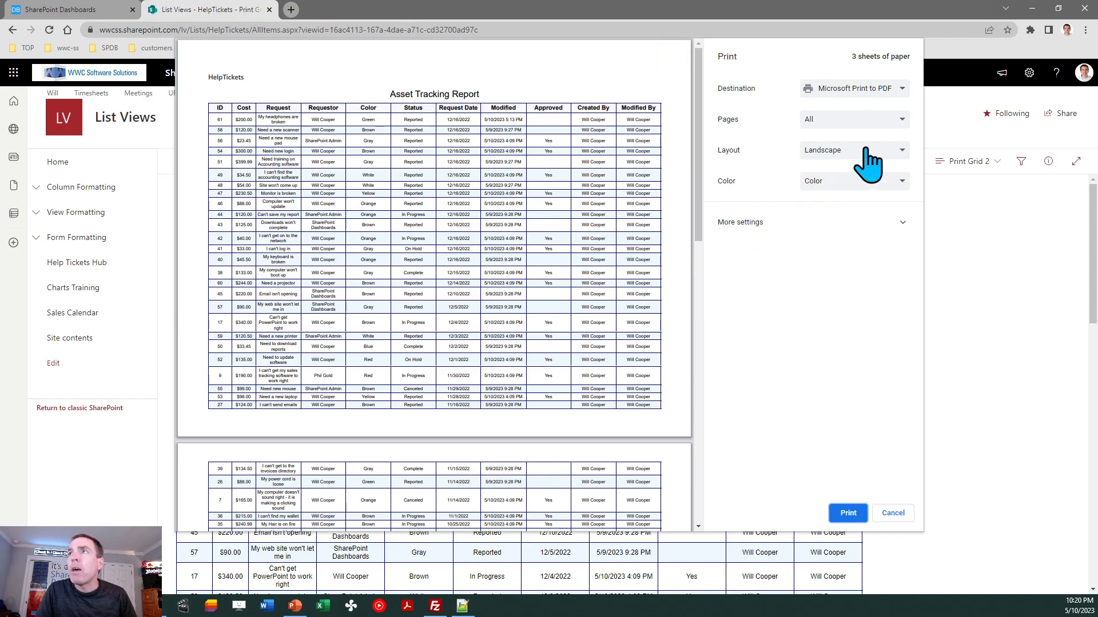
click(879, 102)
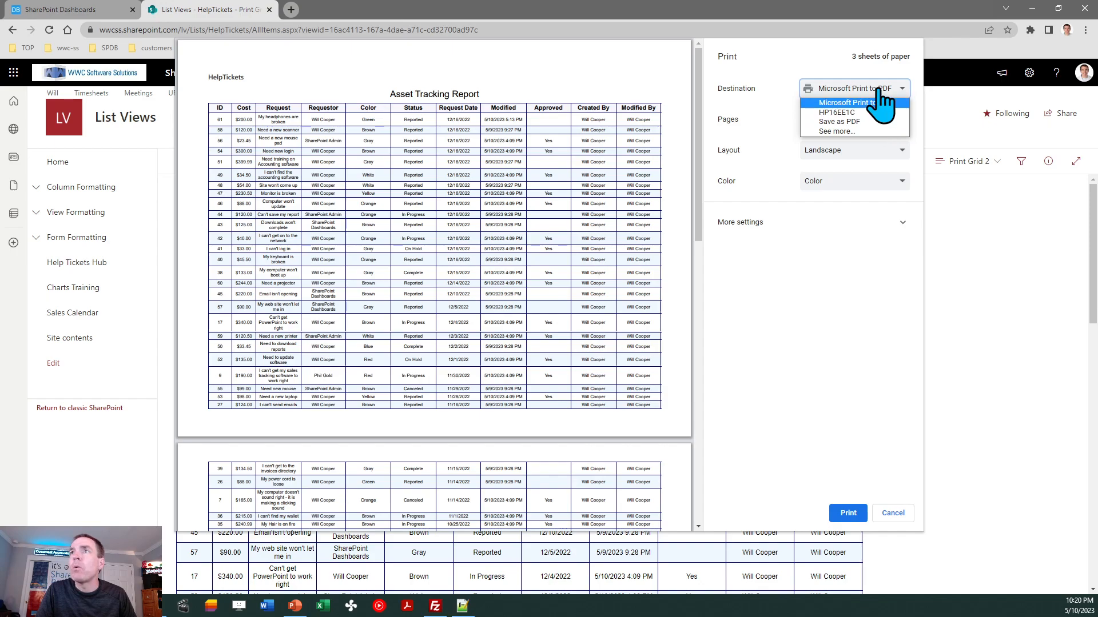
click(881, 103)
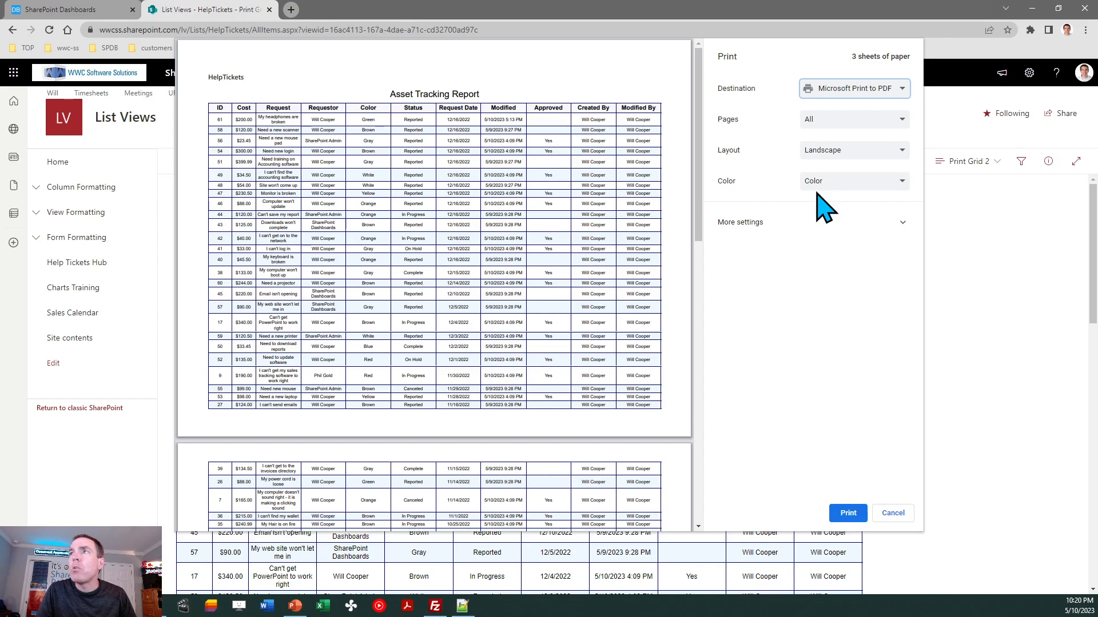
click(751, 229)
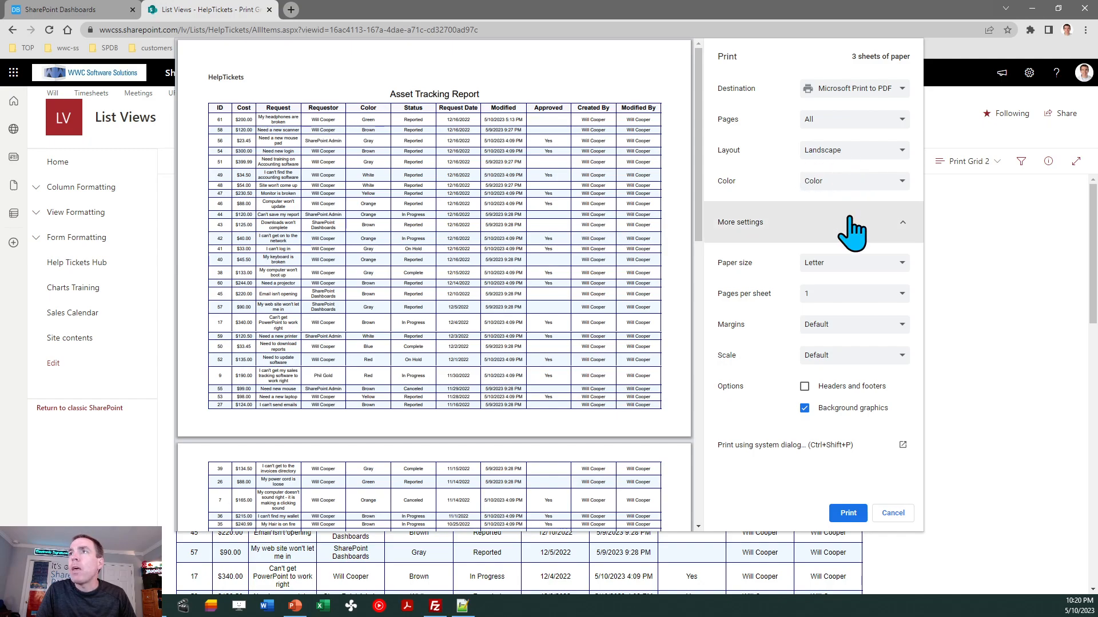
Try Minimum margins in the print preview and restore the Default margins.
click(860, 330)
click(853, 358)
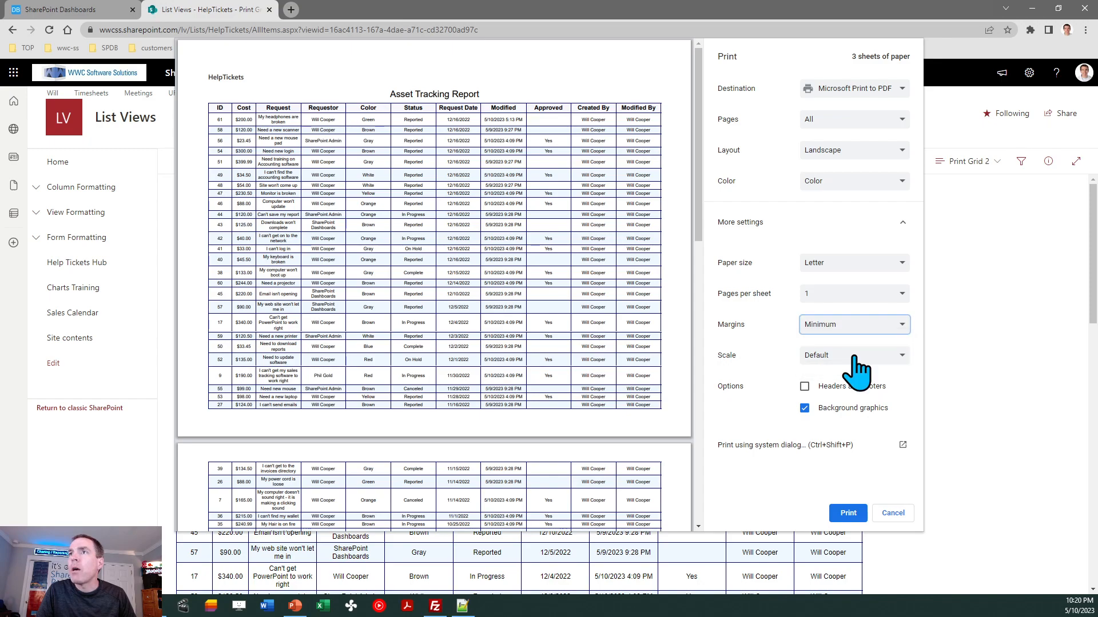
click(855, 327)
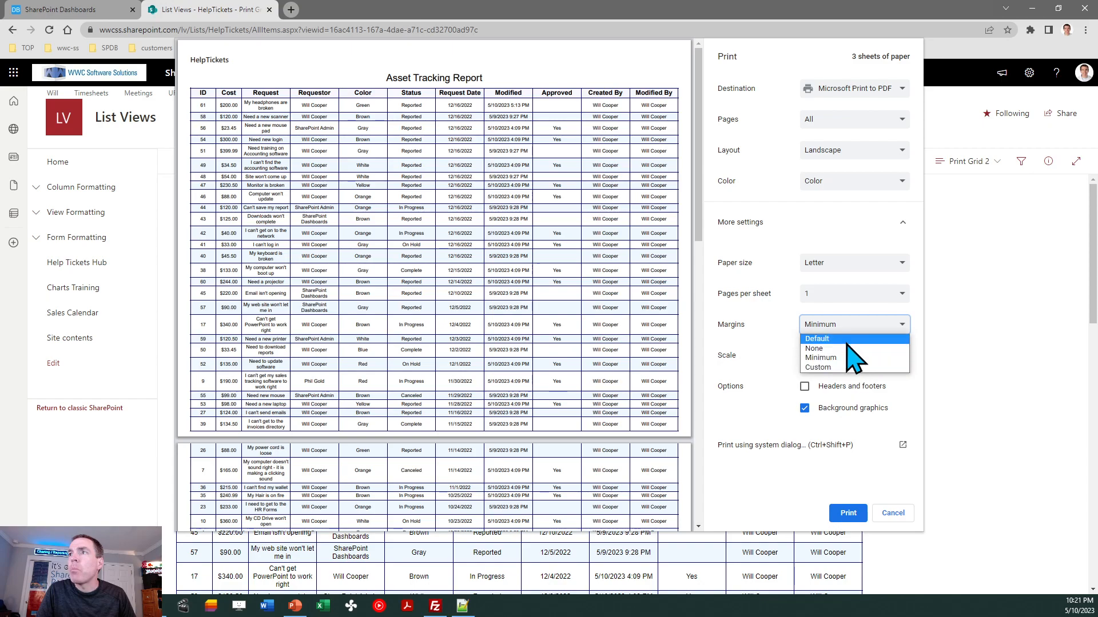
click(848, 341)
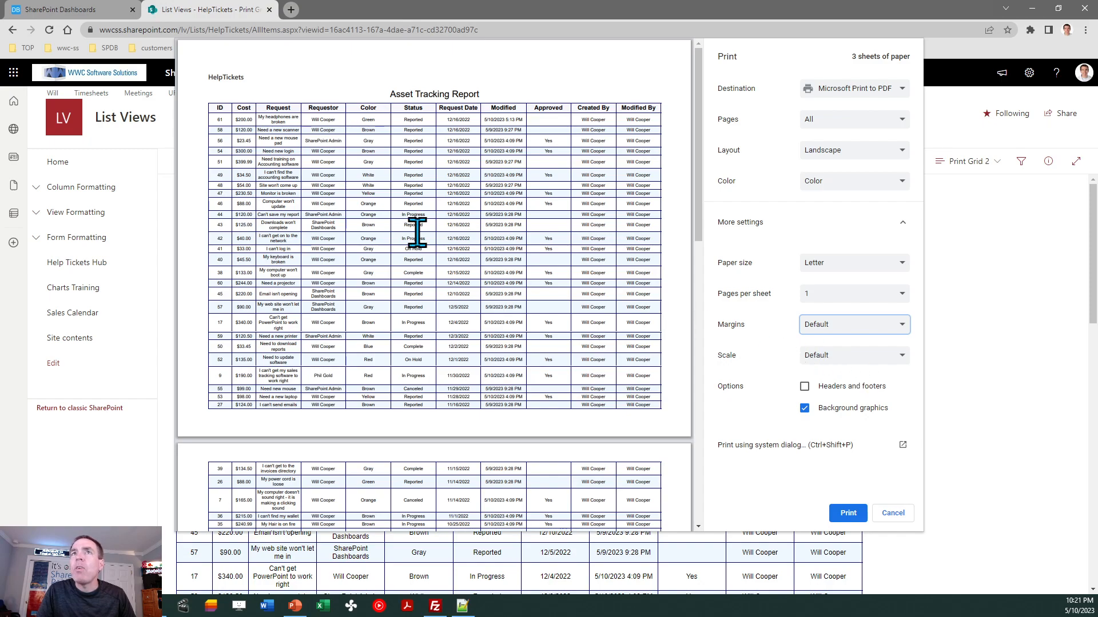
Consult the Print Help page linked in the Print Grid guide notes and close it.
click(91, 11)
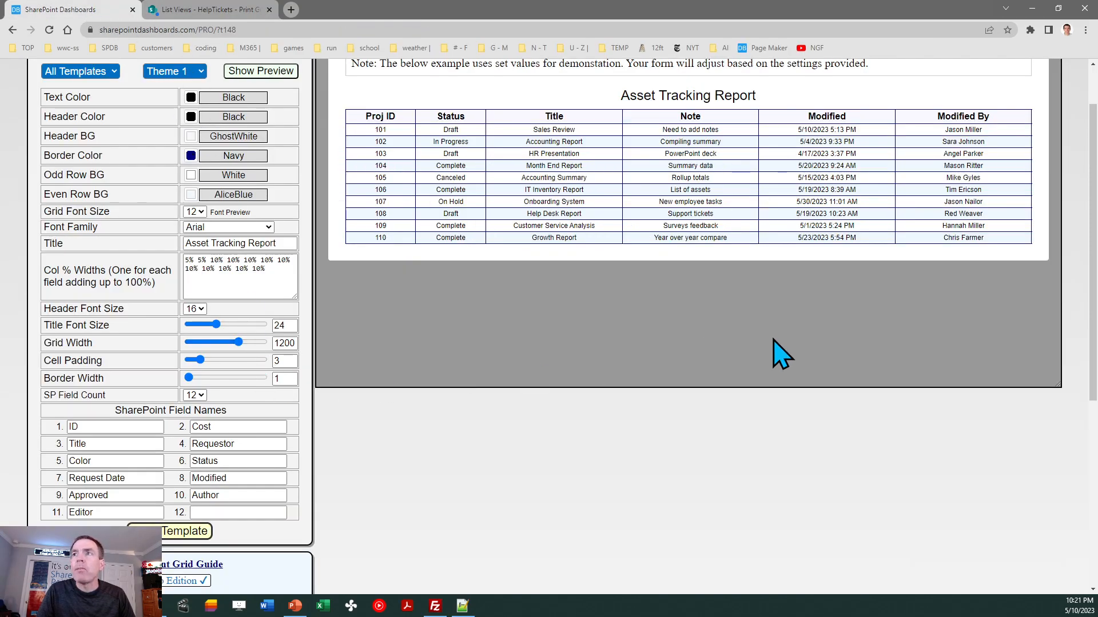
drag(1096, 274, 1096, 439)
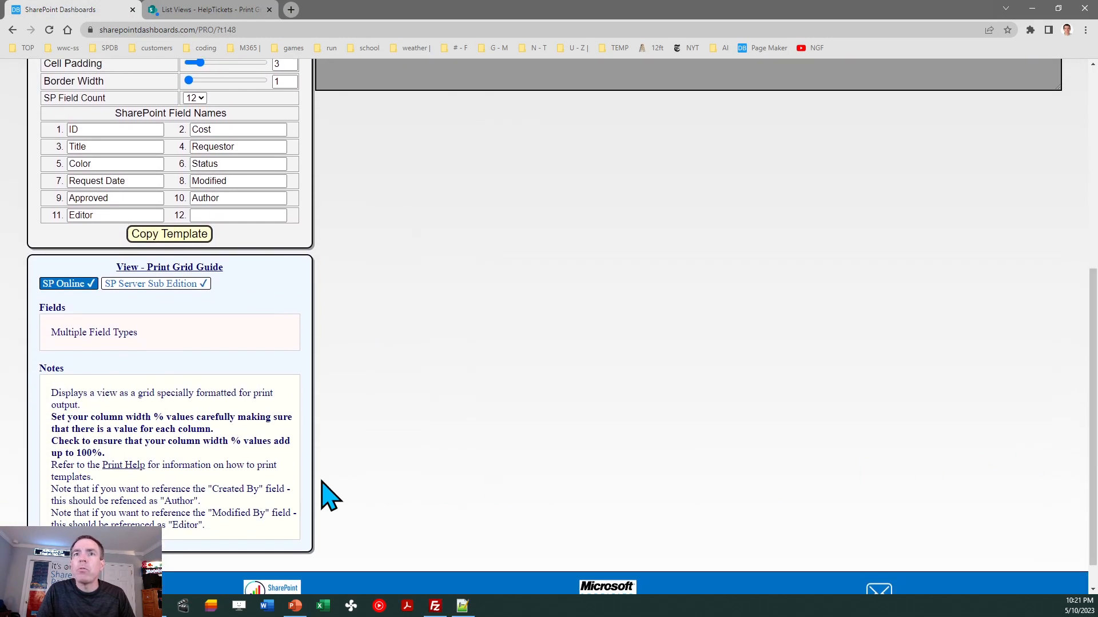
click(124, 460)
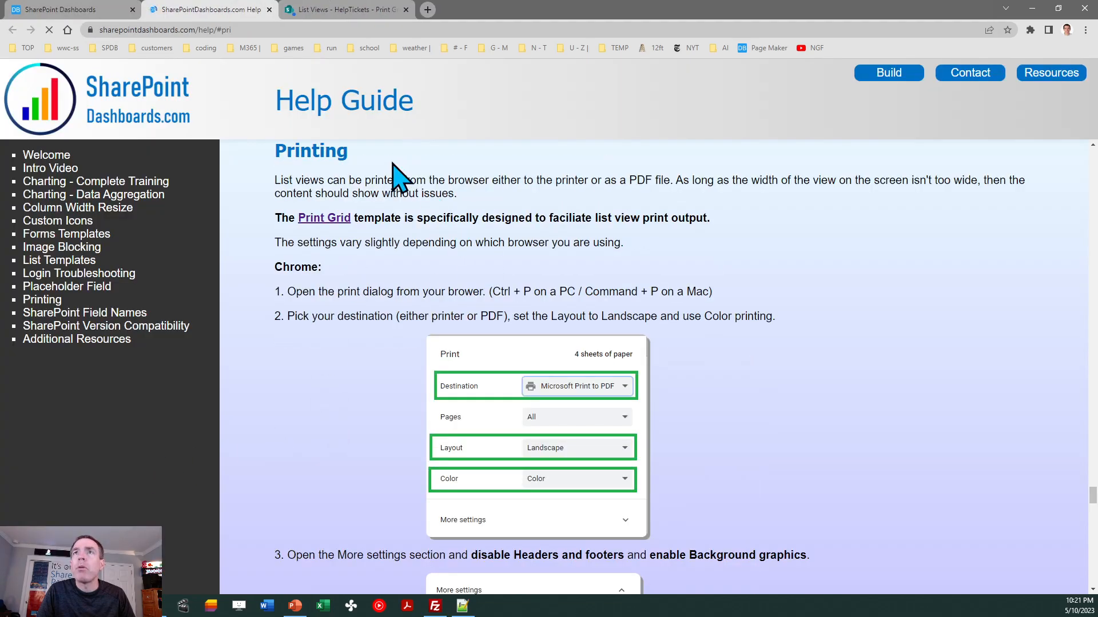
click(269, 10)
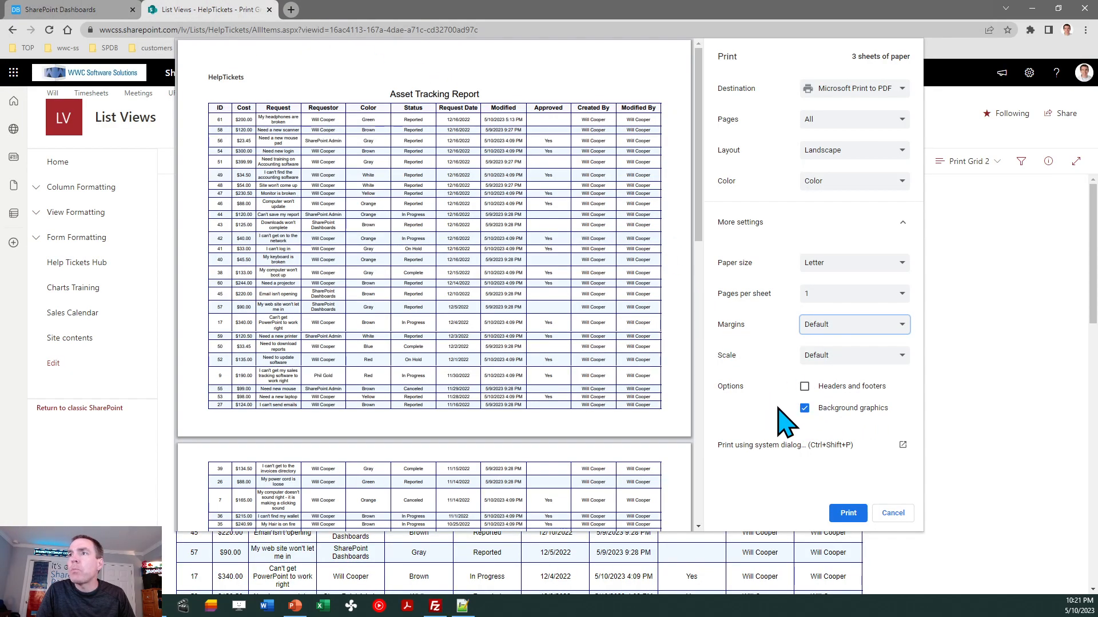
Try the print preview with headers and footers on and background graphics off, restoring each option.
click(805, 389)
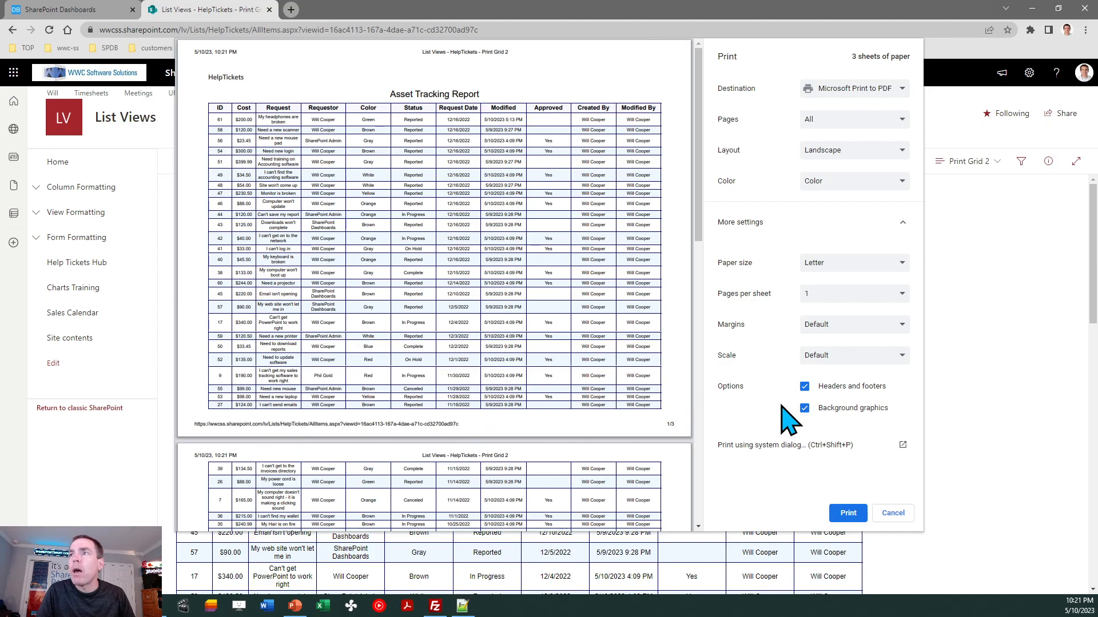
click(804, 386)
click(834, 409)
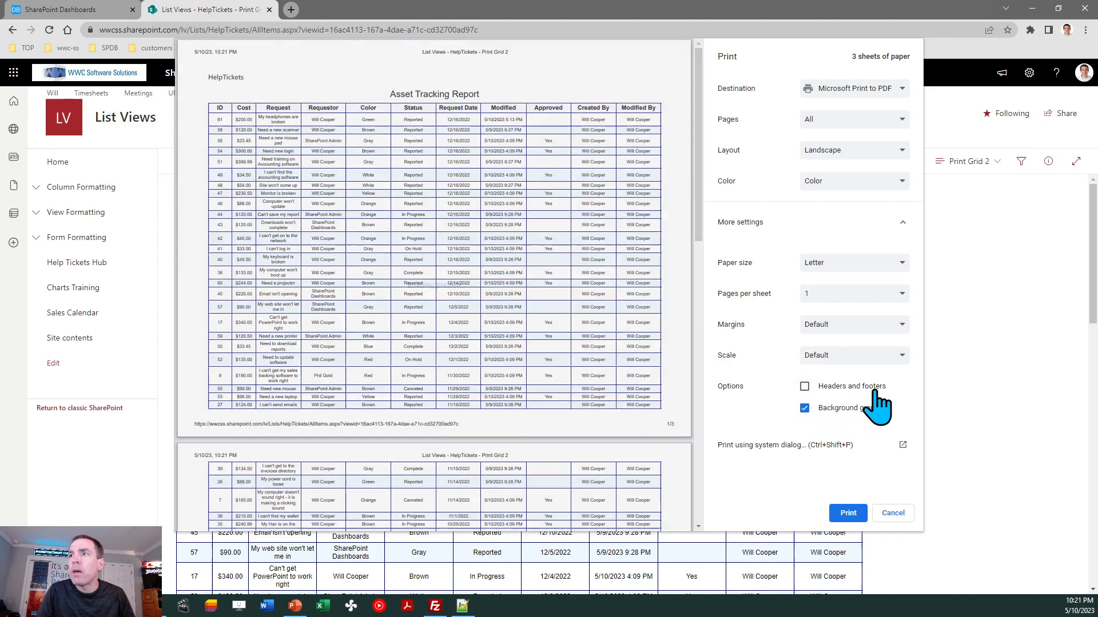
click(805, 408)
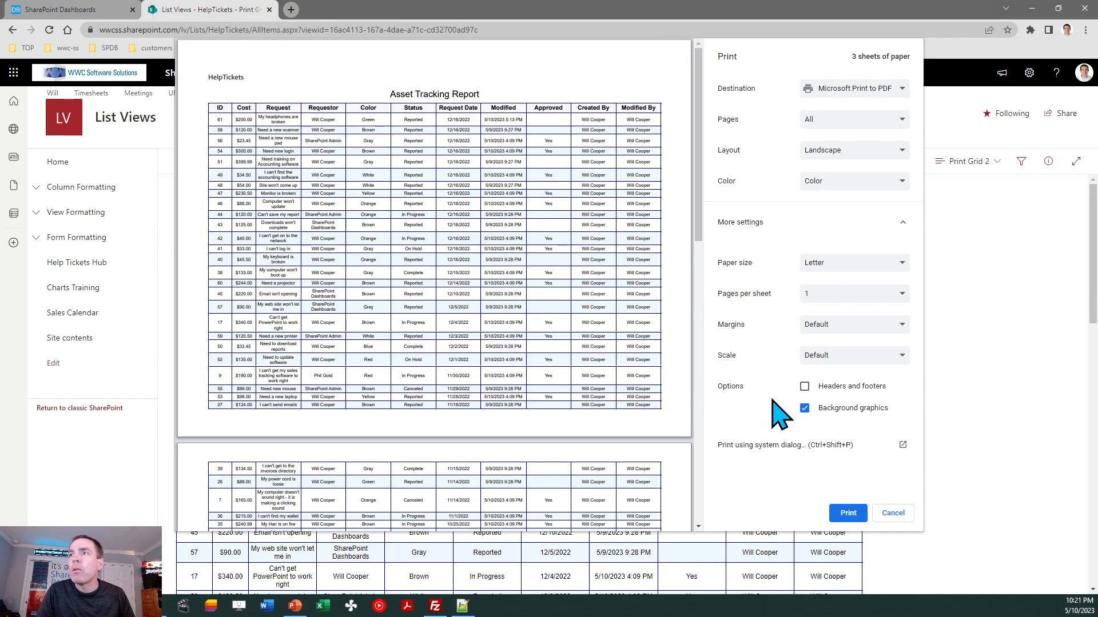
Print the report to a PDF named Asset-Tracking-Report on the Desktop and review the file maximized in Adobe Acrobat.
click(848, 512)
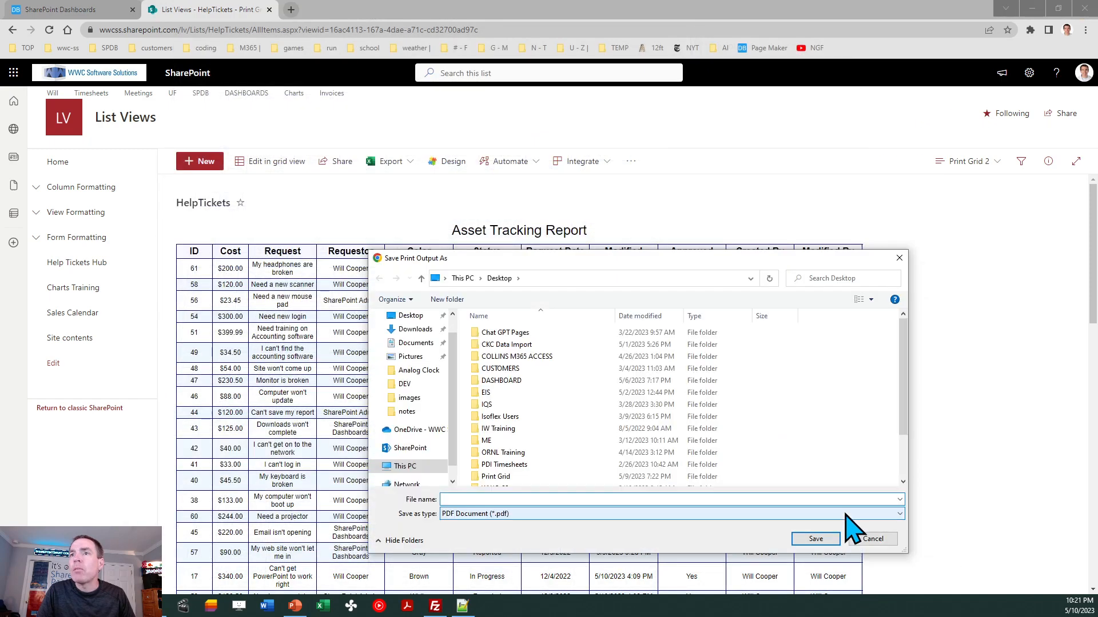
click(492, 499)
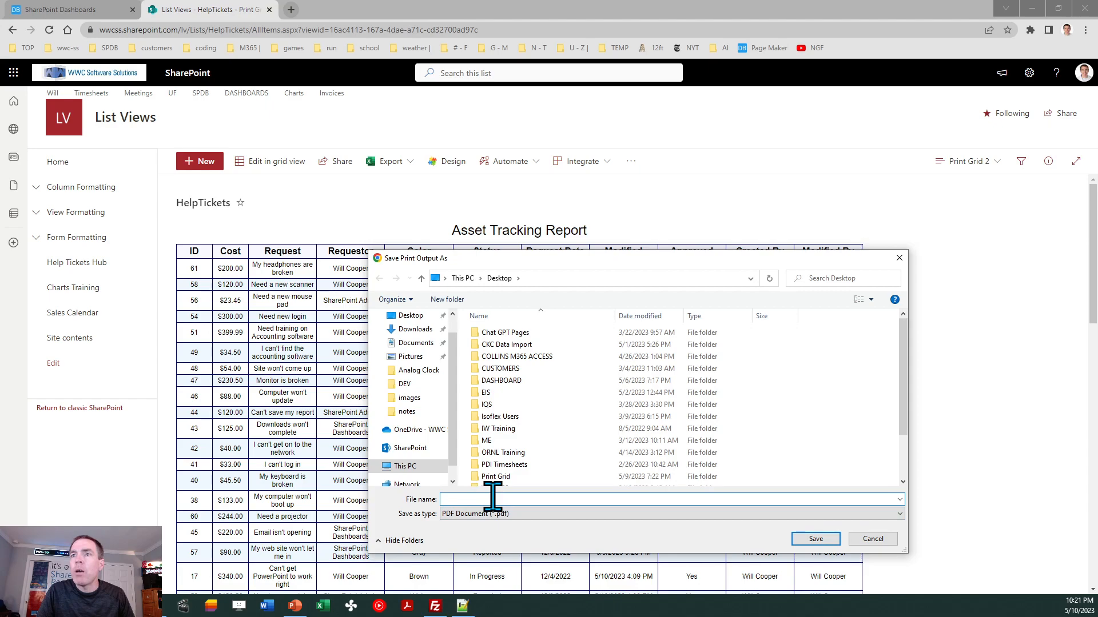
text(Asset-Tracking-Report)
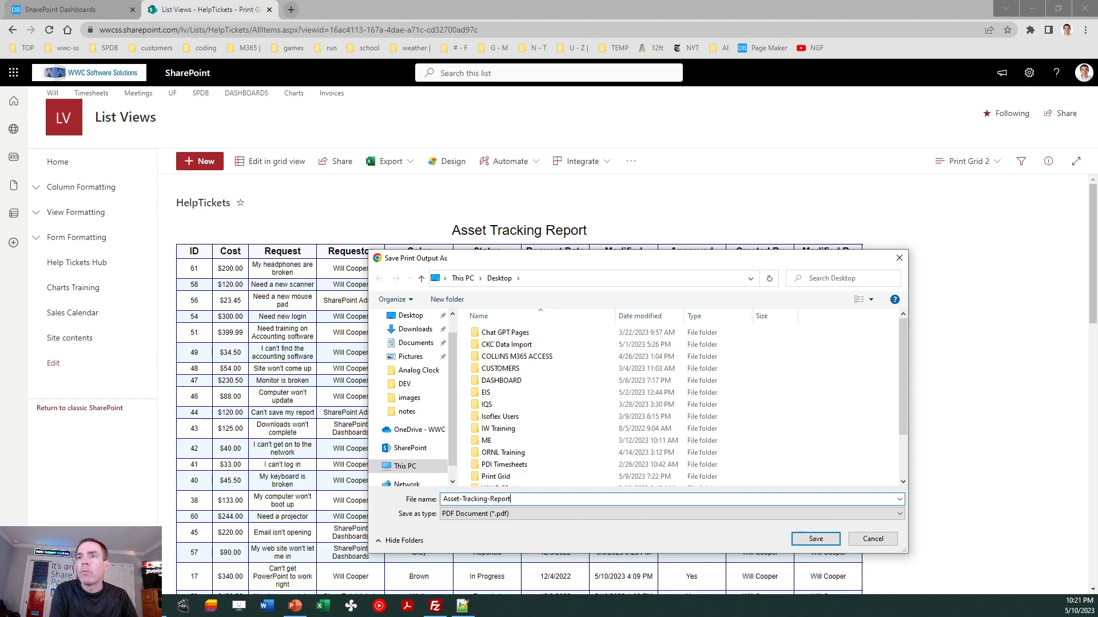
click(827, 540)
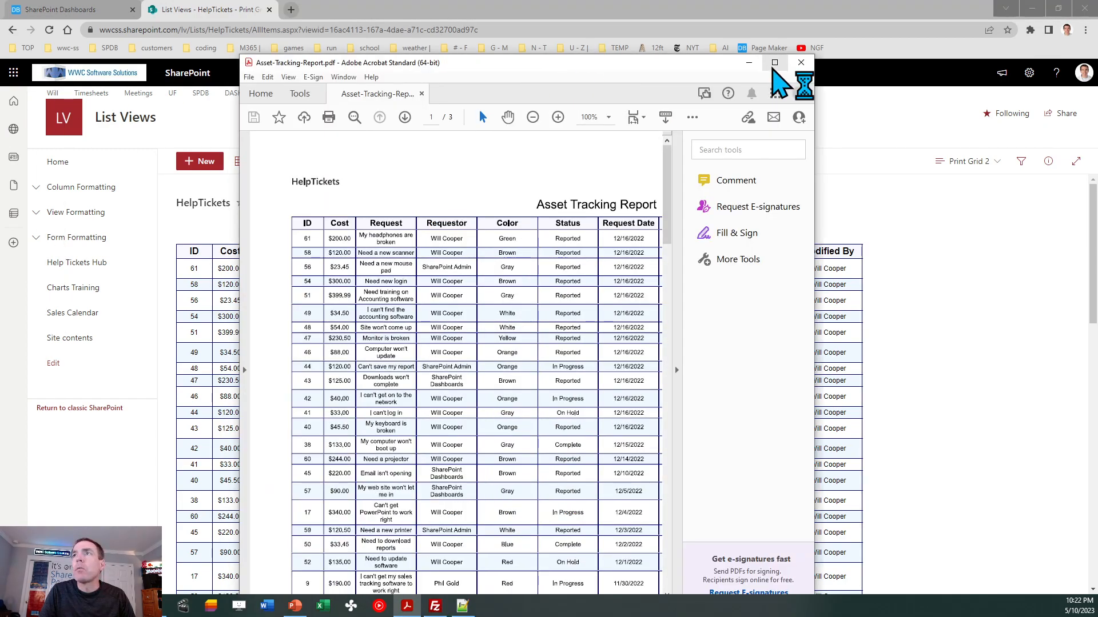
click(774, 63)
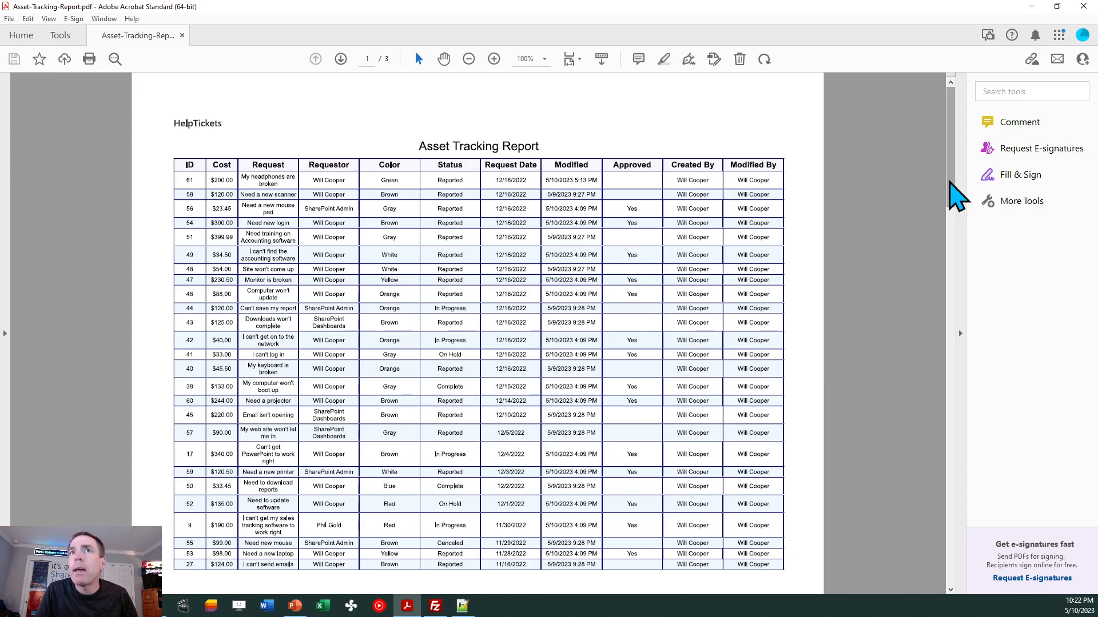
mouse_move(950, 162)
mouse_down()
mouse_move(958, 434)
mouse_move(954, 163)
mouse_up()
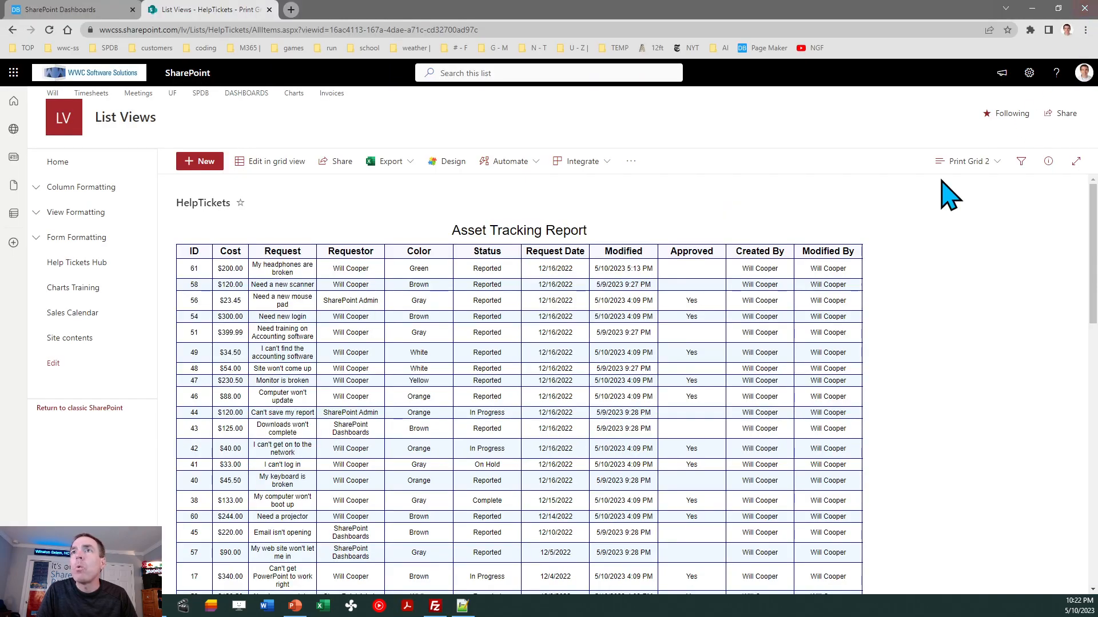
Switch the HelpTickets list from the Print Grid 2 view to the All Items view.
click(978, 166)
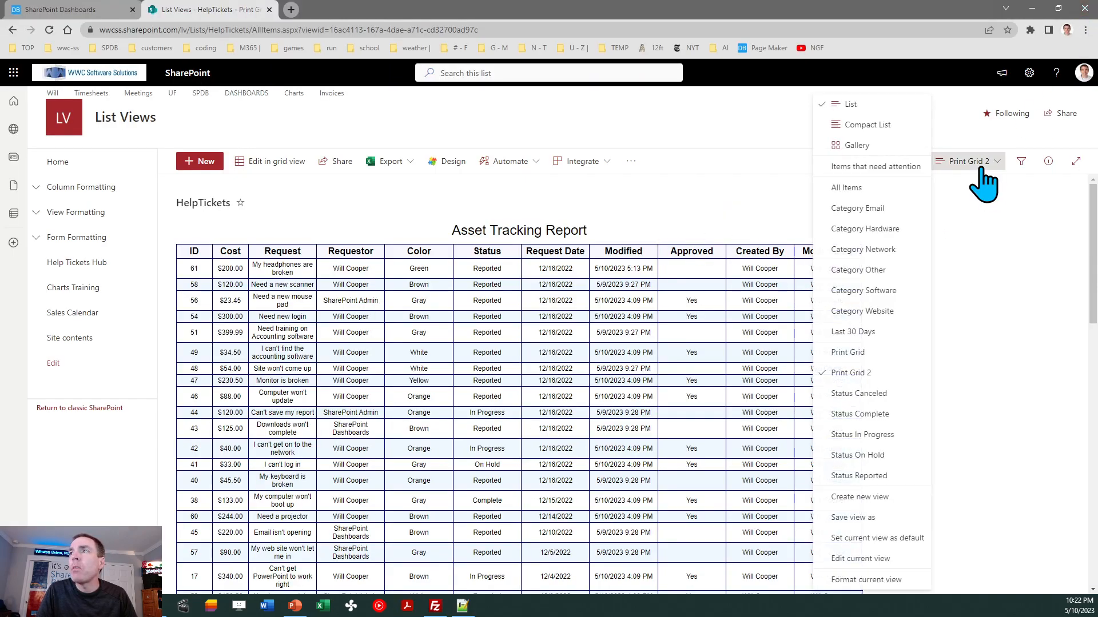
click(885, 190)
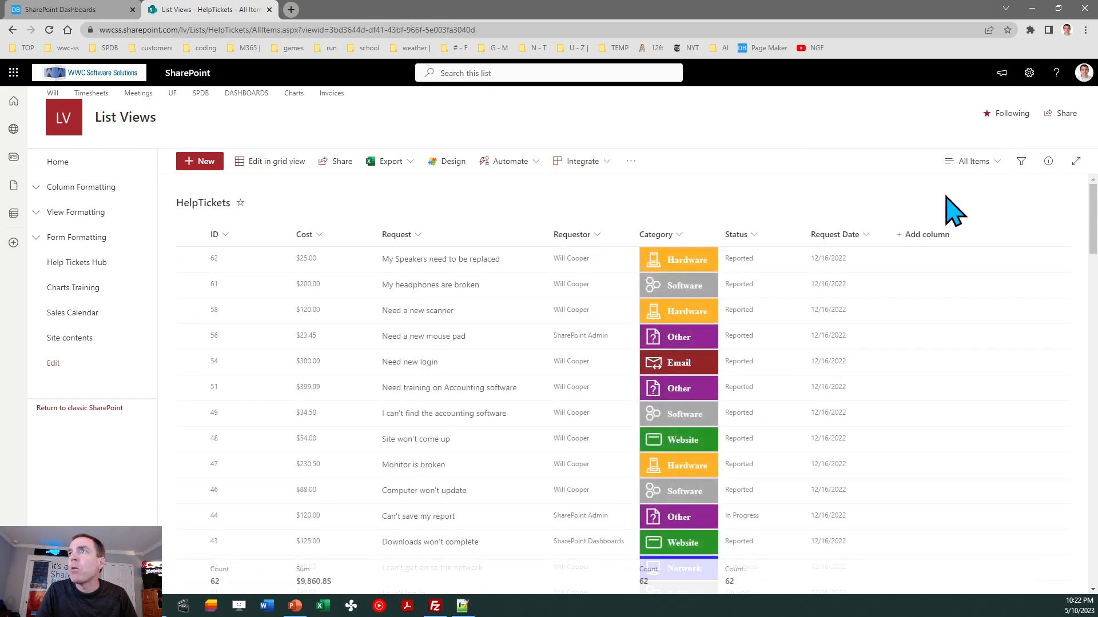
Switch the HelpTickets list from the All Items view to the Print Grid view.
click(980, 166)
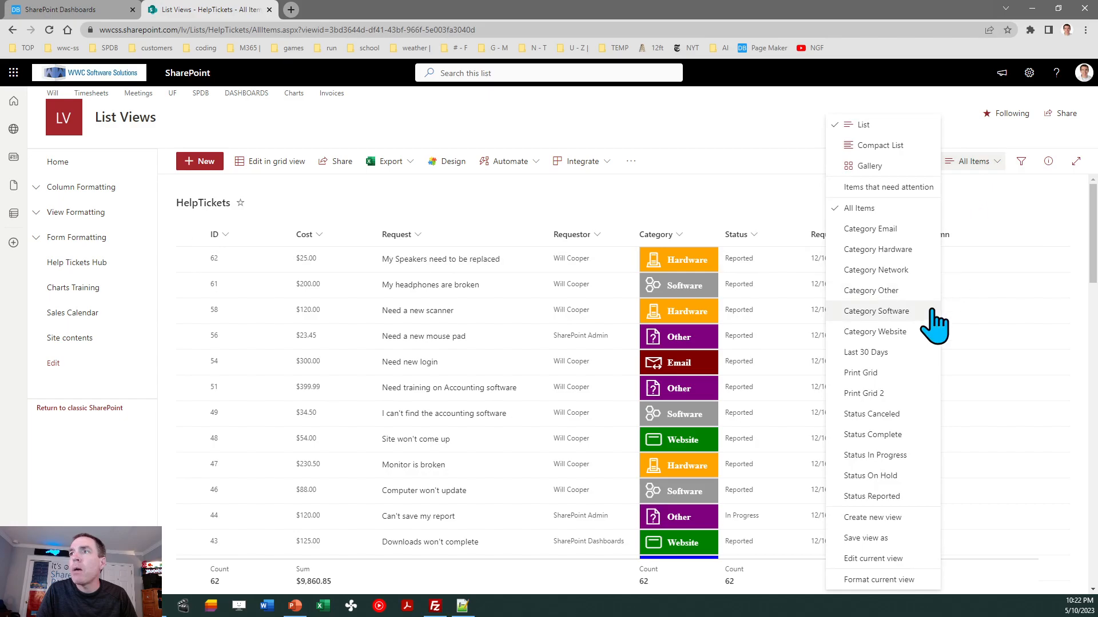
click(861, 372)
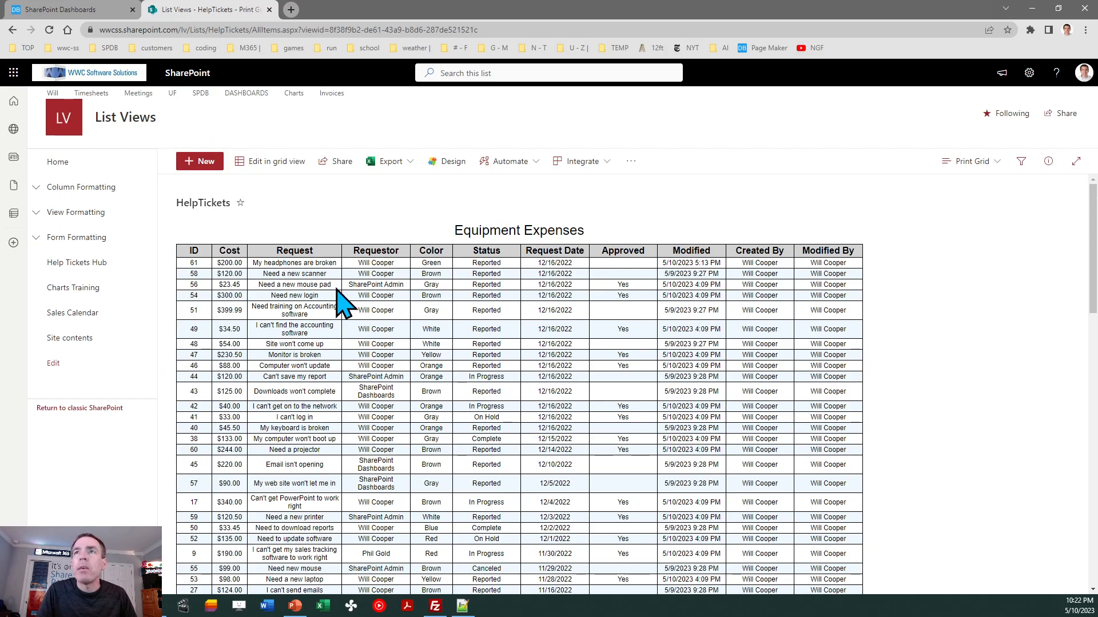
Return to the Print Grid template in SharePoint Dashboards and set its SP Field Count to 20.
click(84, 12)
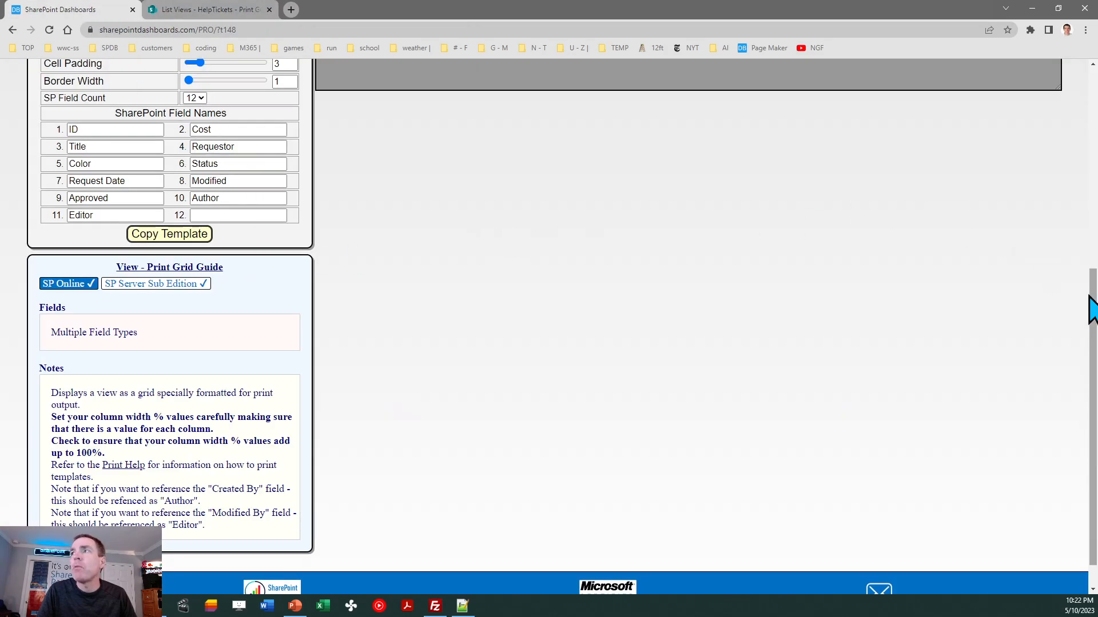
drag(1092, 309, 1090, 221)
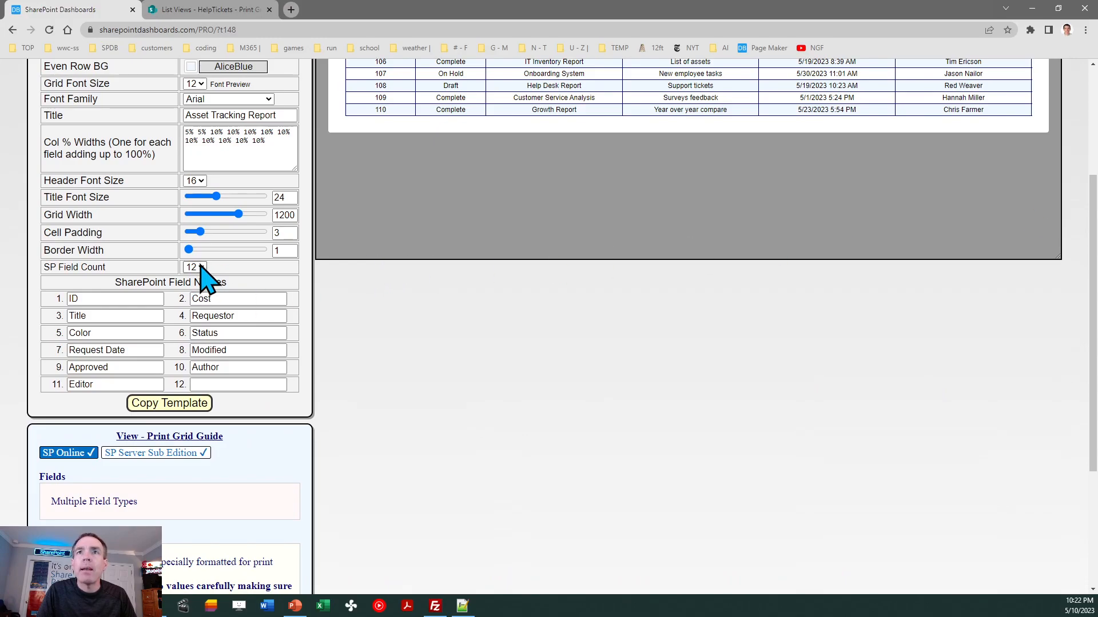
click(201, 266)
click(200, 485)
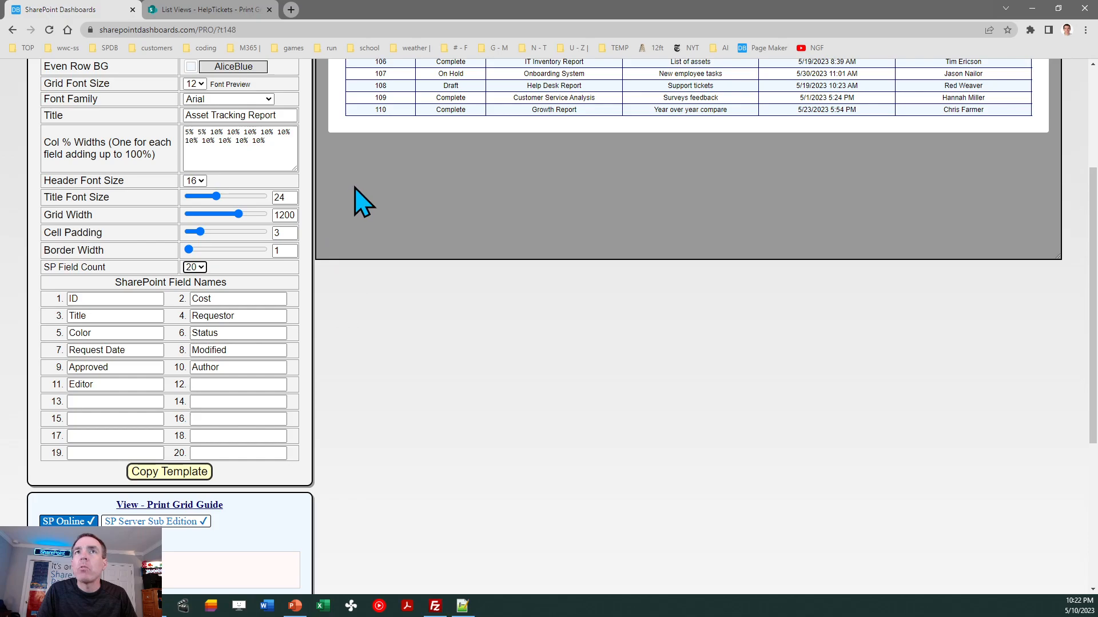
drag(1090, 257, 1090, 170)
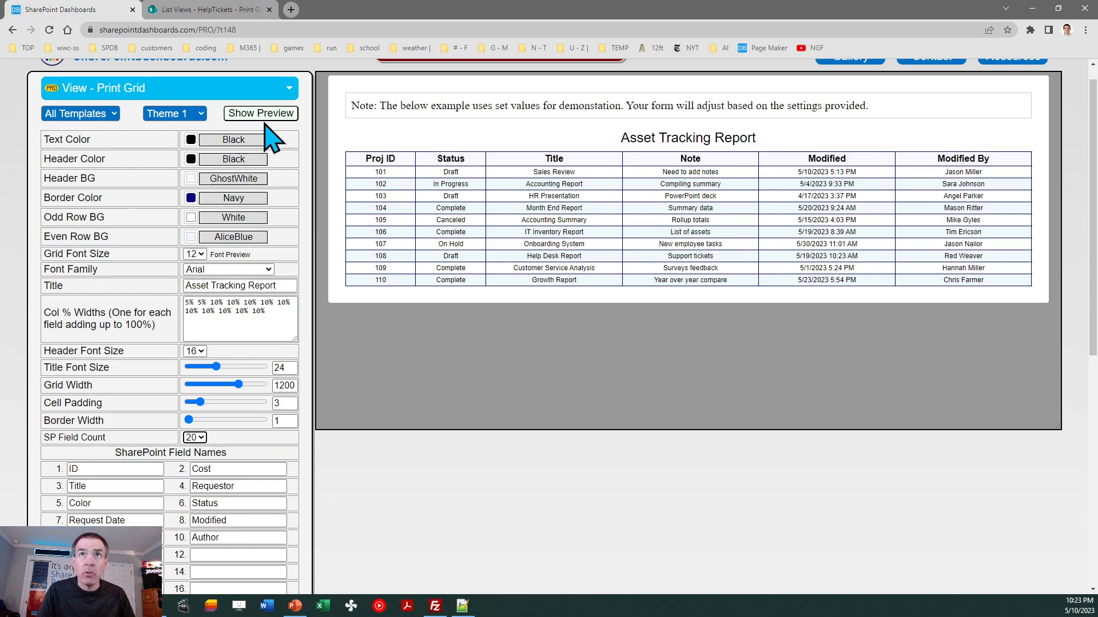
Compare the HelpTickets list's Print Grid view with the template settings and preview in SharePoint Dashboards.
click(205, 9)
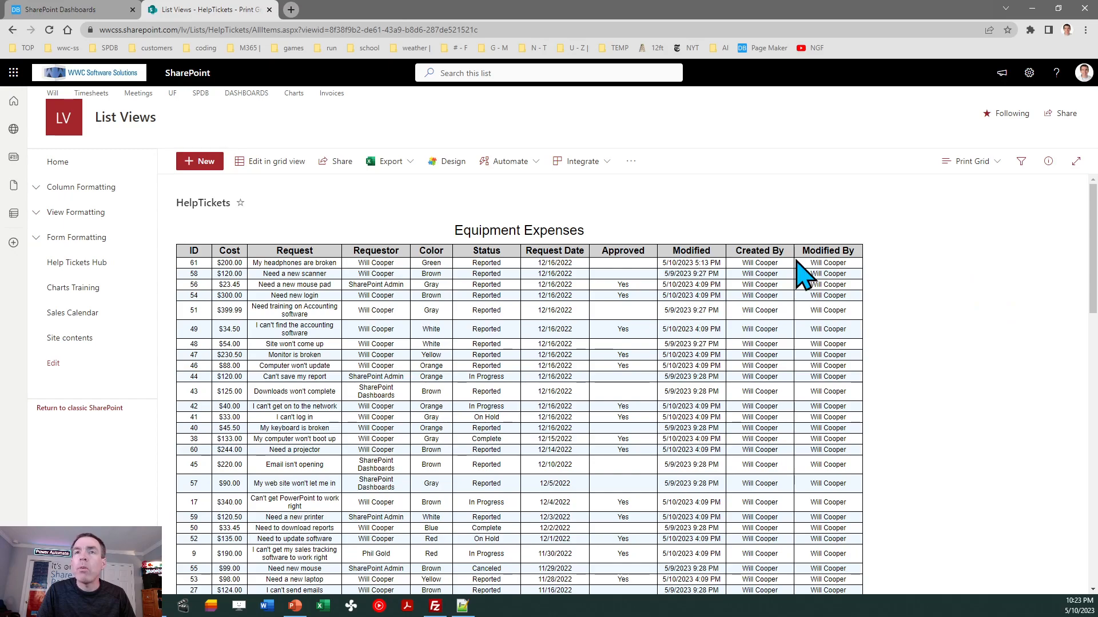
click(92, 12)
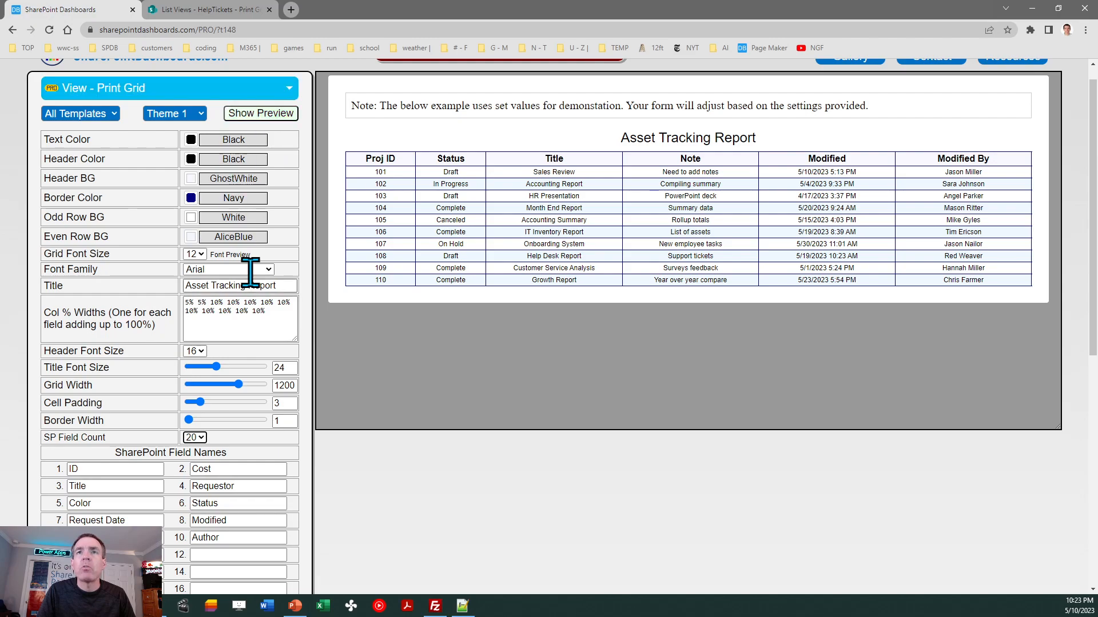
click(215, 12)
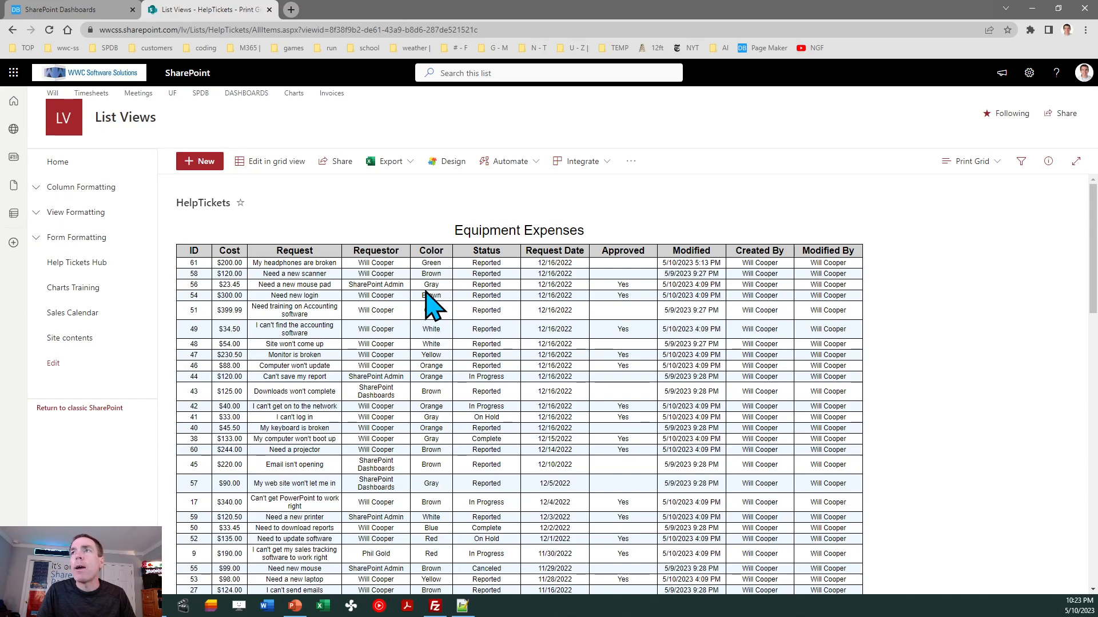
click(93, 13)
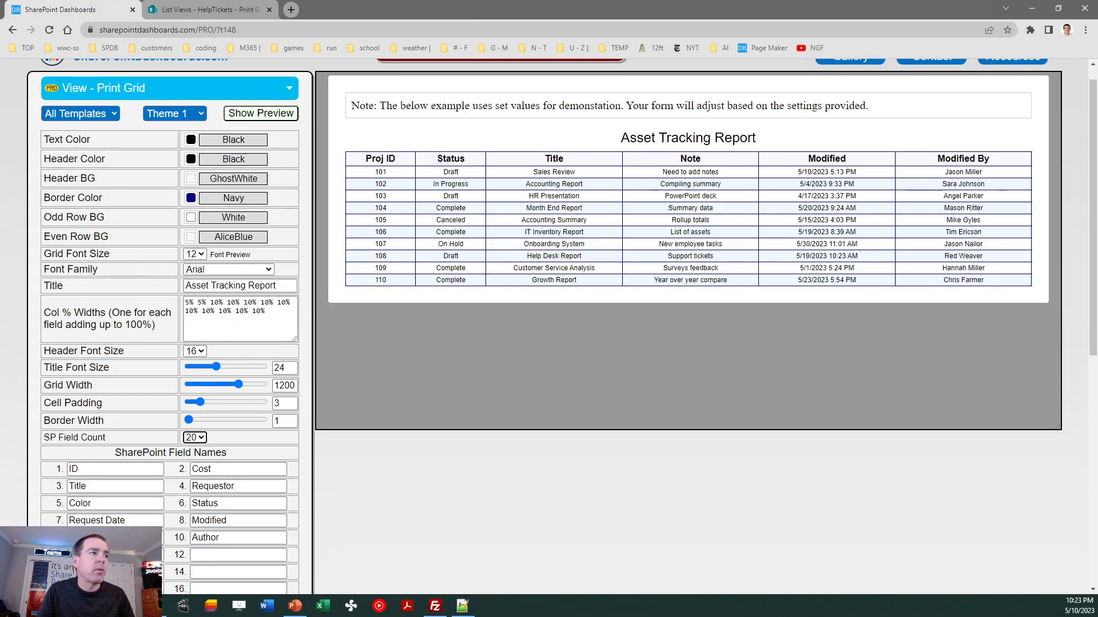